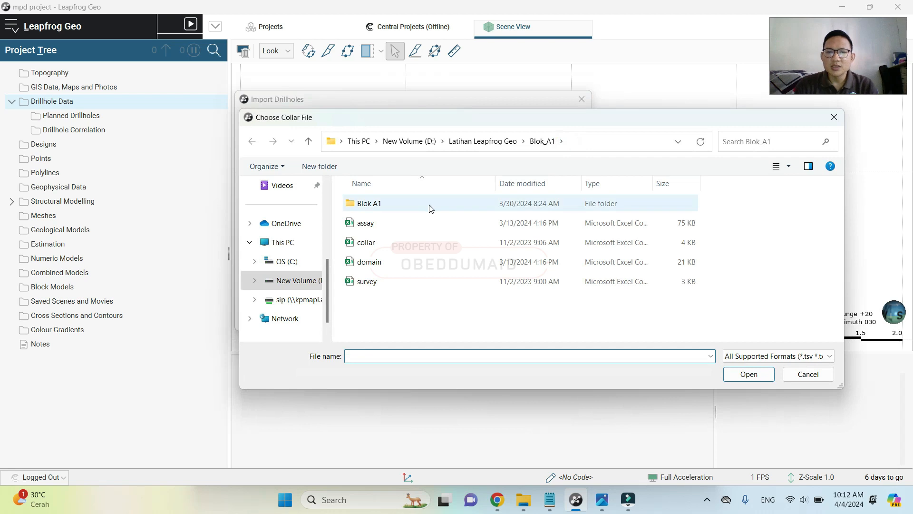
Load ex3_collar from Latihan Leapfrog Geo\20220222_MPD\Drillhole Database as the collar file for the drillhole import
{"action": "left_click", "coordinate": [475, 145]}
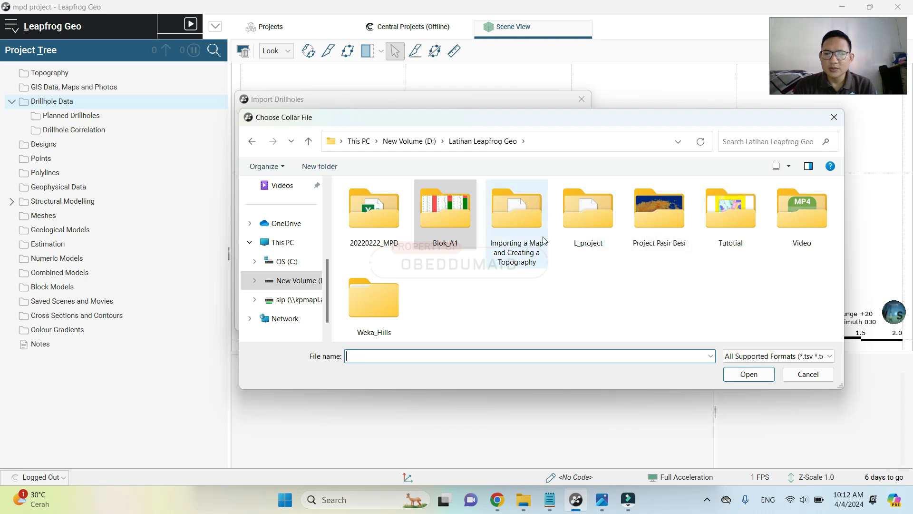
{"action": "double_click", "coordinate": [373, 218]}
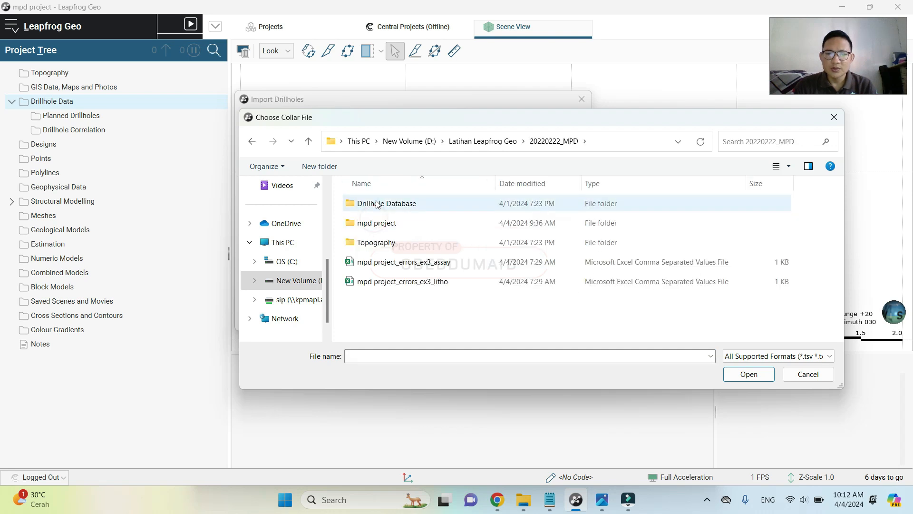
{"action": "double_click", "coordinate": [377, 204]}
{"action": "left_click_drag", "start_coordinate": [398, 128], "coordinate": [328, 185]}
{"action": "left_click", "coordinate": [304, 261]}
{"action": "left_click", "coordinate": [304, 279]}
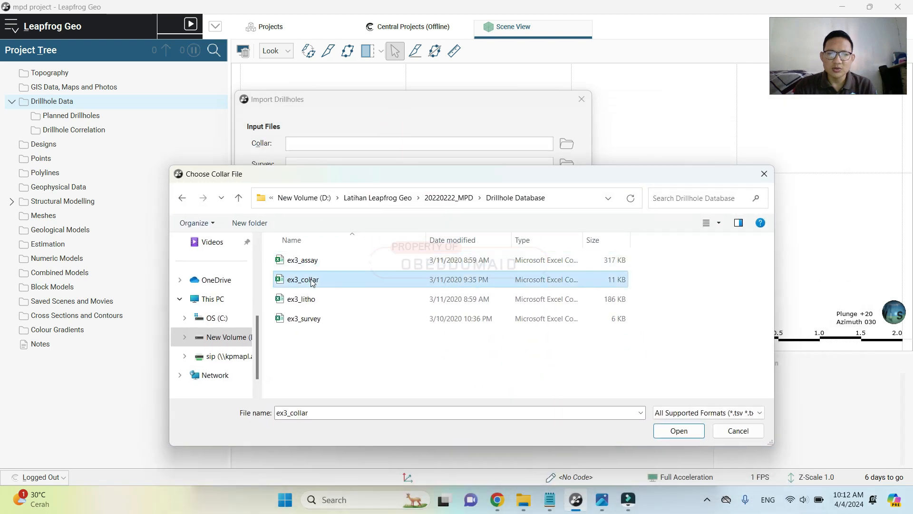
{"action": "left_click", "coordinate": [309, 301]}
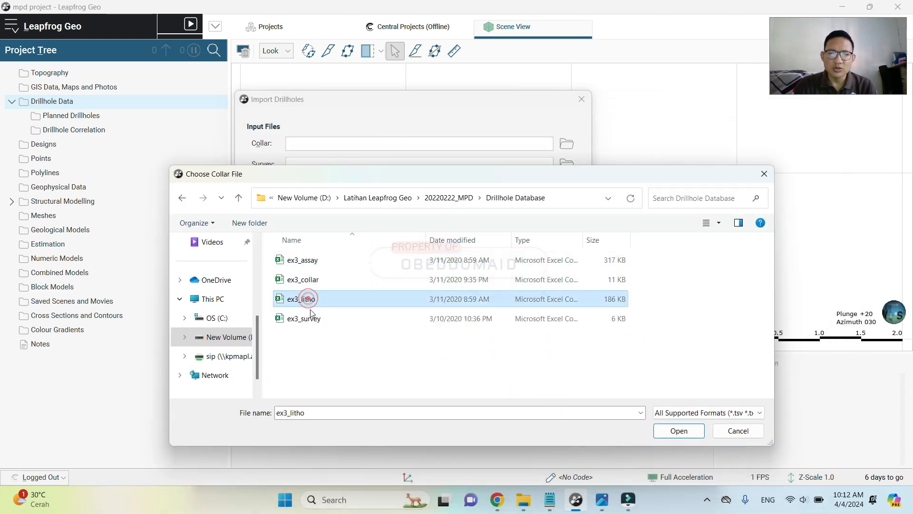
{"action": "left_click", "coordinate": [307, 318]}
{"action": "left_click", "coordinate": [313, 276]}
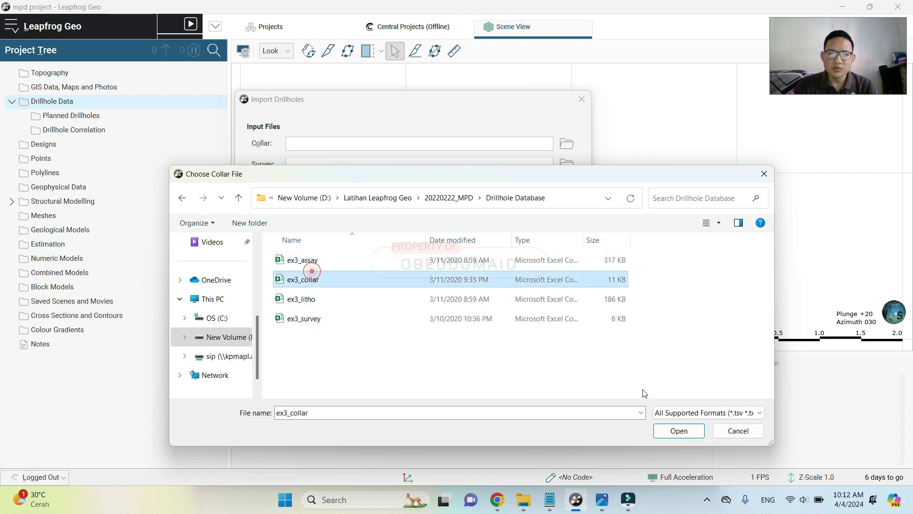
{"action": "left_click", "coordinate": [666, 431]}
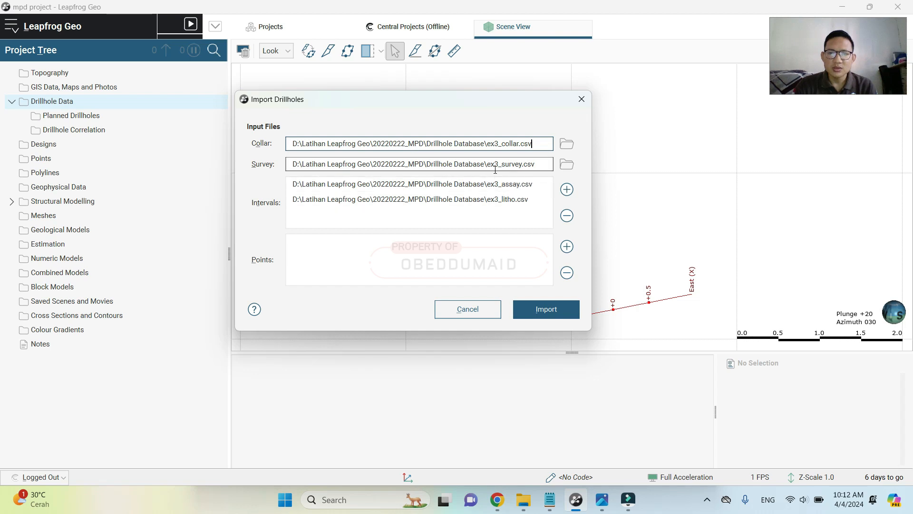
Start the drillhole import and accept the column mappings of the collar and survey files
{"action": "left_click", "coordinate": [540, 313]}
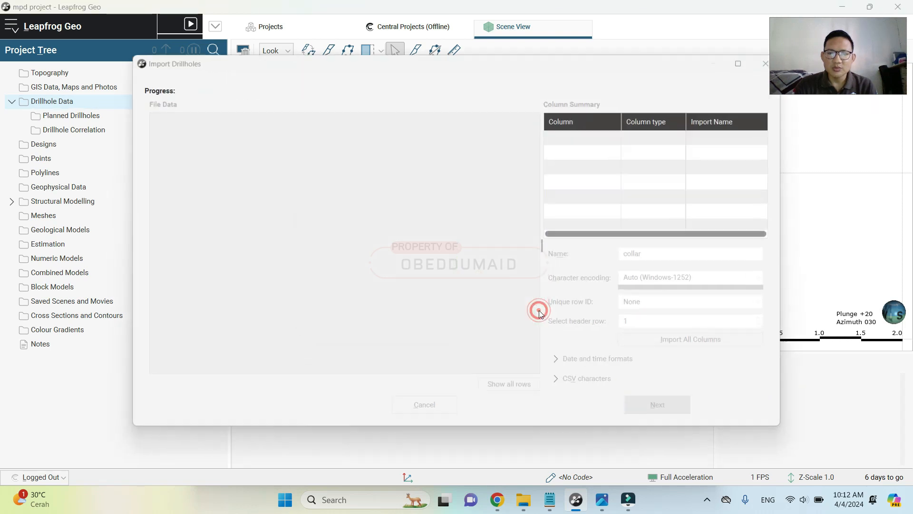
{"action": "left_click", "coordinate": [732, 409]}
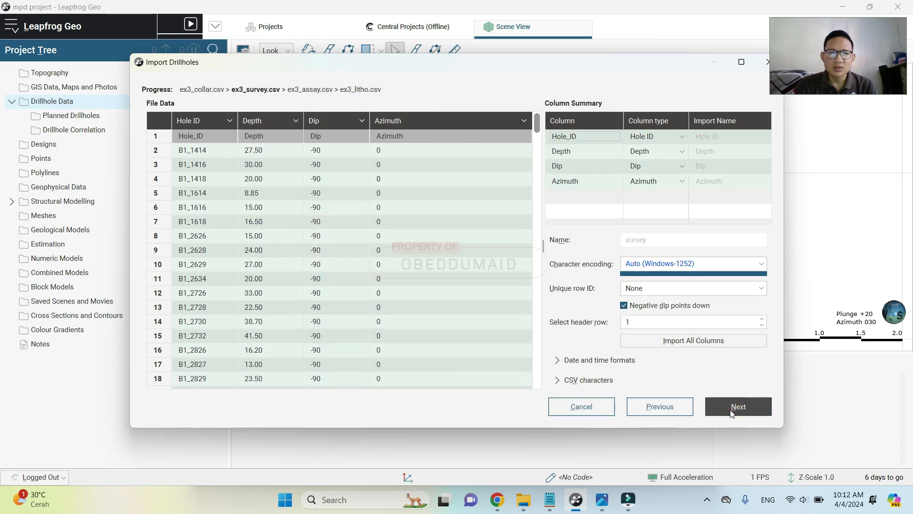
{"action": "left_click", "coordinate": [731, 410]}
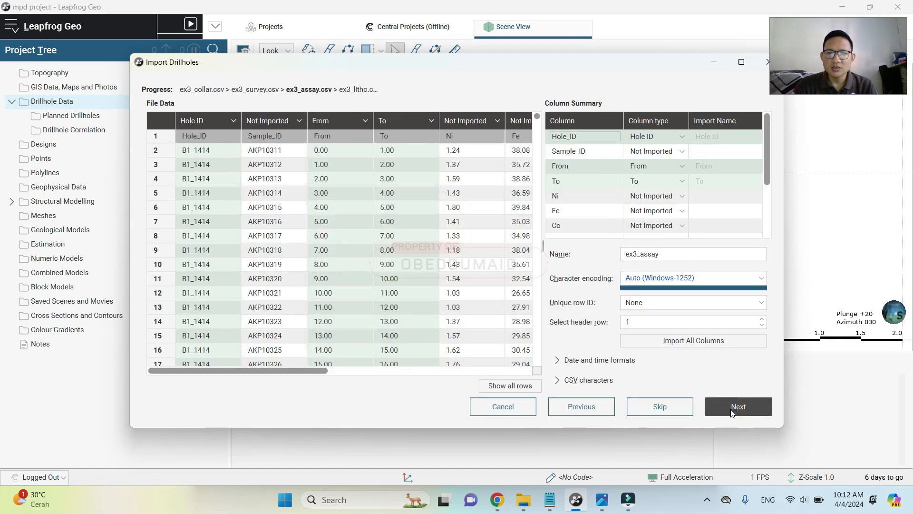
Set the Ni, Fe and Co columns of ex3_assay.csv to import as Numeric
{"action": "left_click_drag", "start_coordinate": [315, 368], "coordinate": [385, 372]}
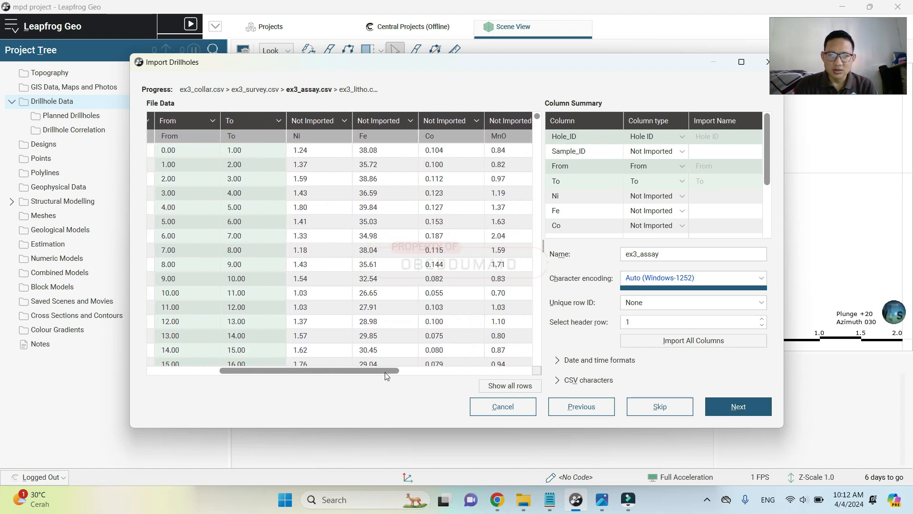
{"action": "left_click", "coordinate": [328, 123]}
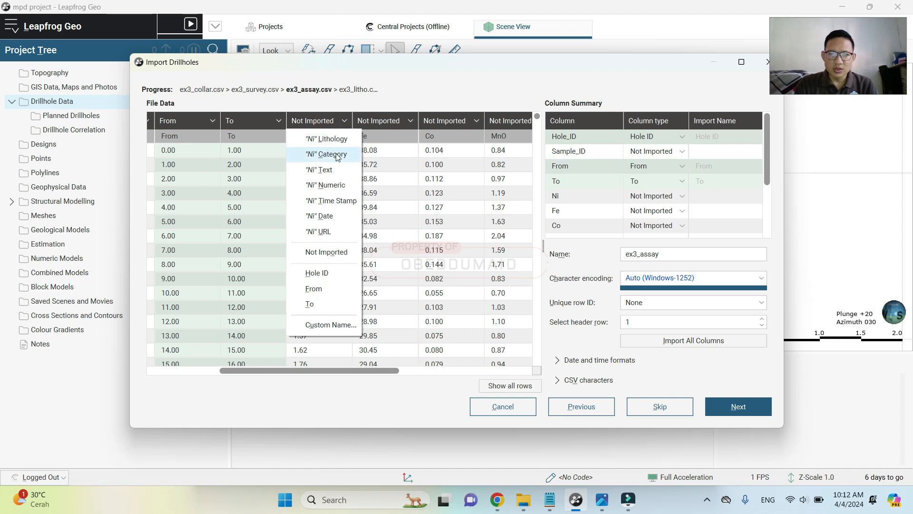
{"action": "left_click", "coordinate": [328, 185]}
{"action": "left_click", "coordinate": [379, 122]}
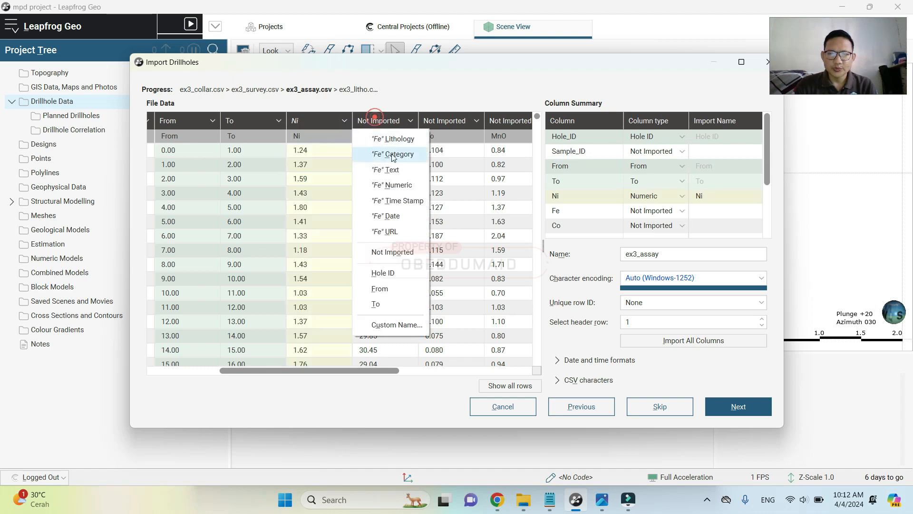
{"action": "left_click", "coordinate": [399, 186]}
{"action": "left_click", "coordinate": [445, 121]}
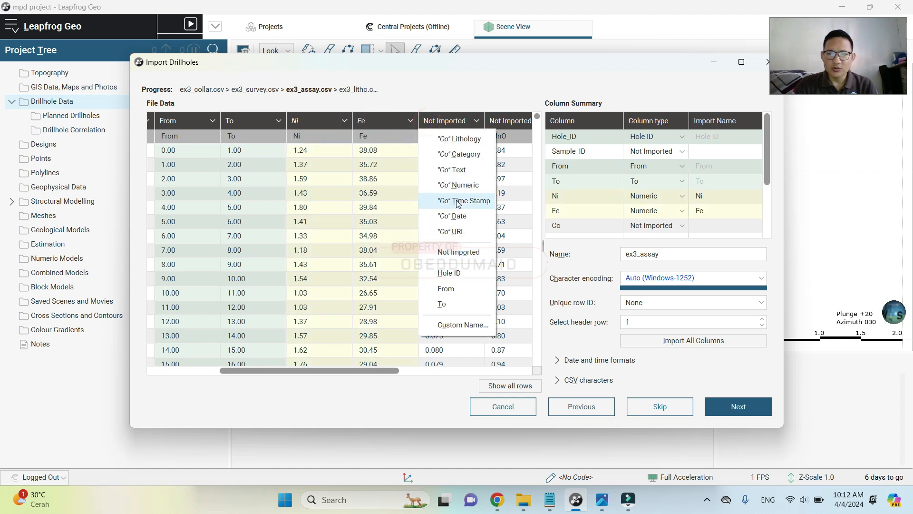
{"action": "left_click", "coordinate": [458, 188]}
Set the MnO and Cr2O3 columns of the assay file to import as Numeric
{"action": "scroll", "coordinate": [385, 371], "scroll_direction": "right", "scroll_amount": 3}
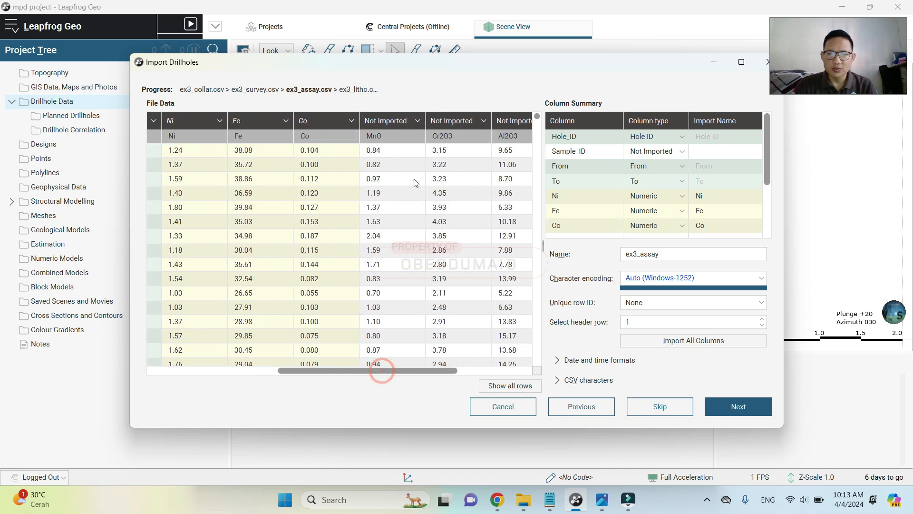
{"action": "left_click", "coordinate": [390, 122]}
{"action": "left_click", "coordinate": [400, 186]}
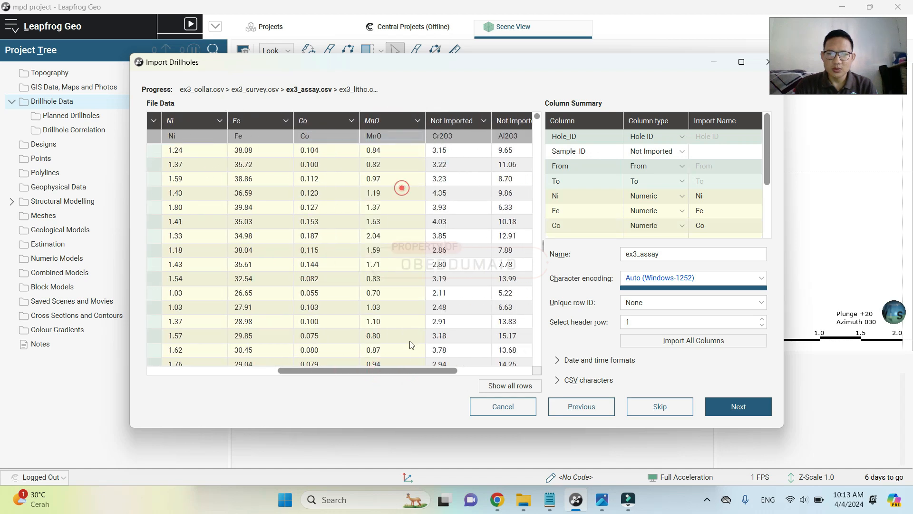
{"action": "scroll", "coordinate": [405, 370], "scroll_direction": "right", "scroll_amount": 2}
{"action": "left_click", "coordinate": [357, 122]}
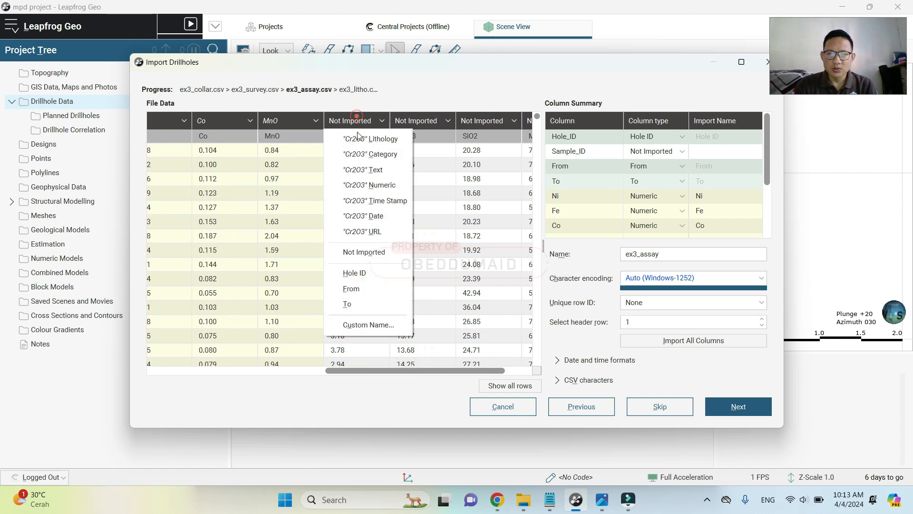
{"action": "left_click", "coordinate": [374, 183]}
Set the Al2O3, SiO2 and MgO assay columns to Numeric, review the column summary and continue to the lithology file
{"action": "scroll", "coordinate": [438, 371], "scroll_direction": "right", "scroll_amount": 2}
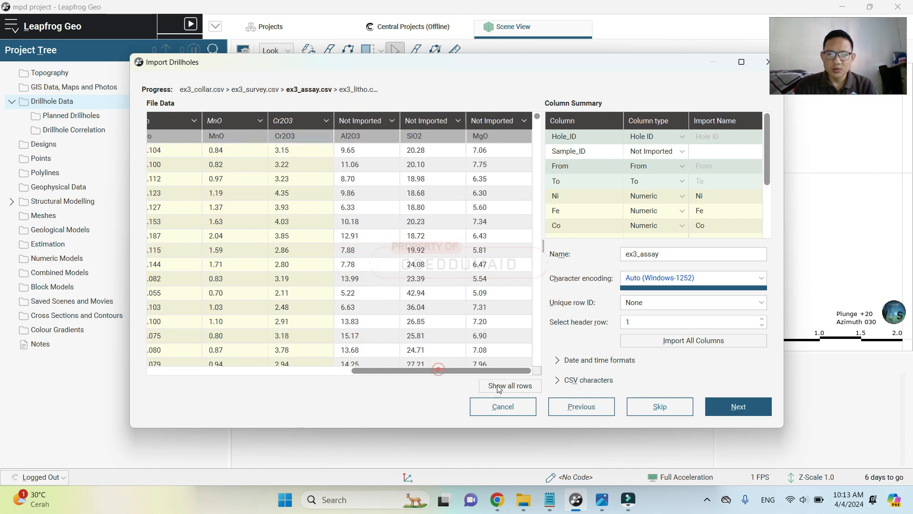
{"action": "left_click", "coordinate": [357, 122]}
{"action": "left_click", "coordinate": [385, 183]}
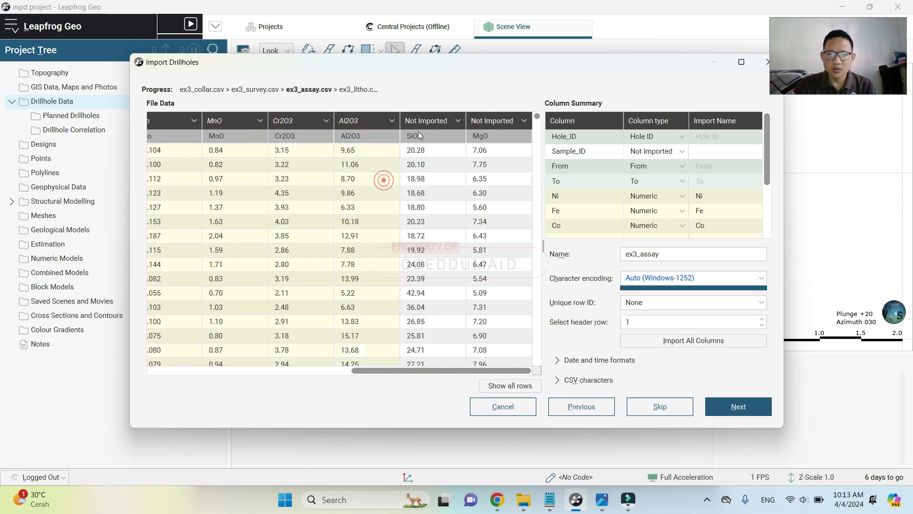
{"action": "left_click", "coordinate": [418, 120]}
{"action": "left_click", "coordinate": [438, 183]}
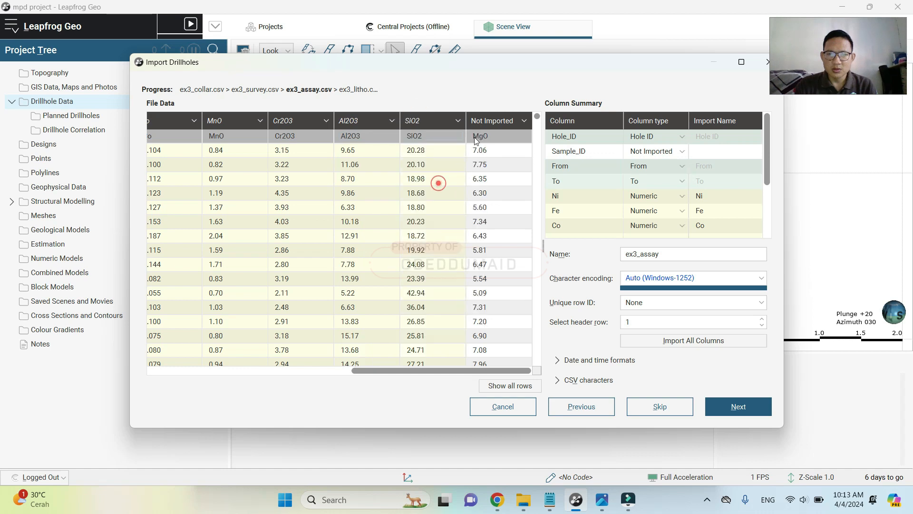
{"action": "left_click", "coordinate": [488, 122]}
{"action": "left_click", "coordinate": [506, 181]}
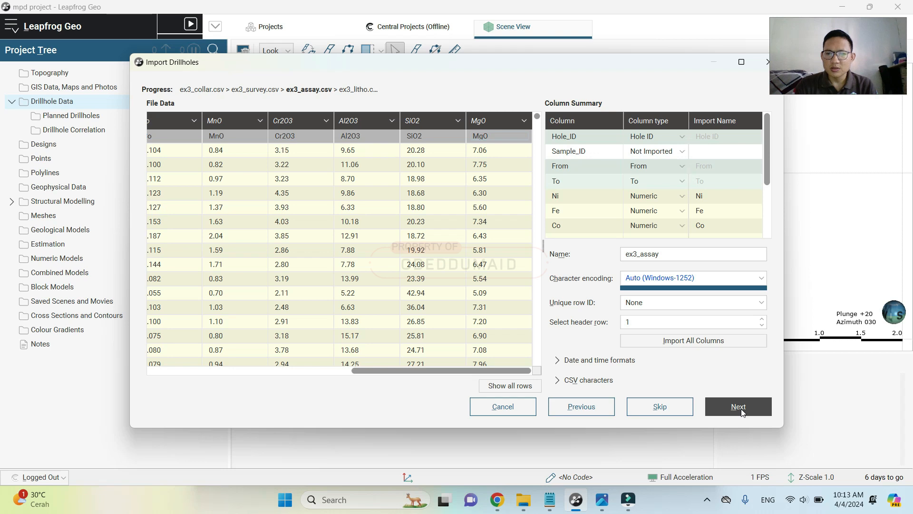
{"action": "left_click_drag", "start_coordinate": [768, 141], "coordinate": [769, 208]}
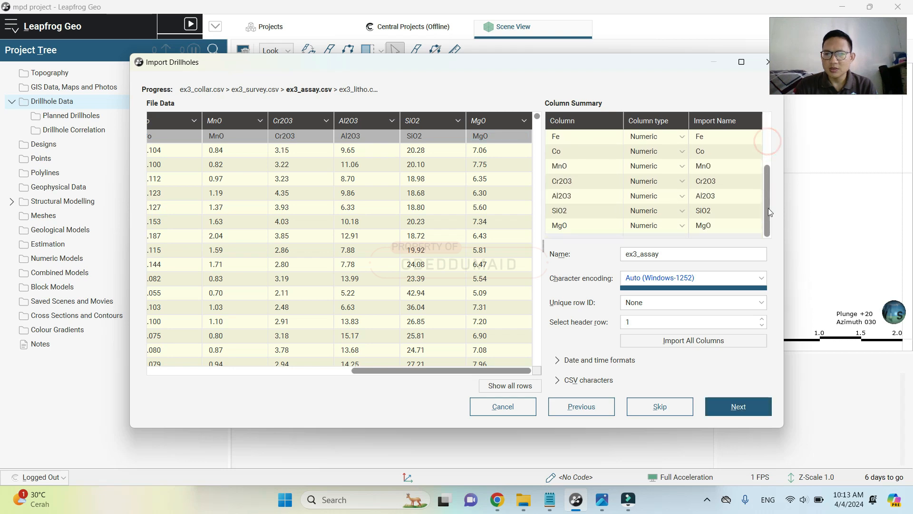
{"action": "left_click", "coordinate": [738, 406]}
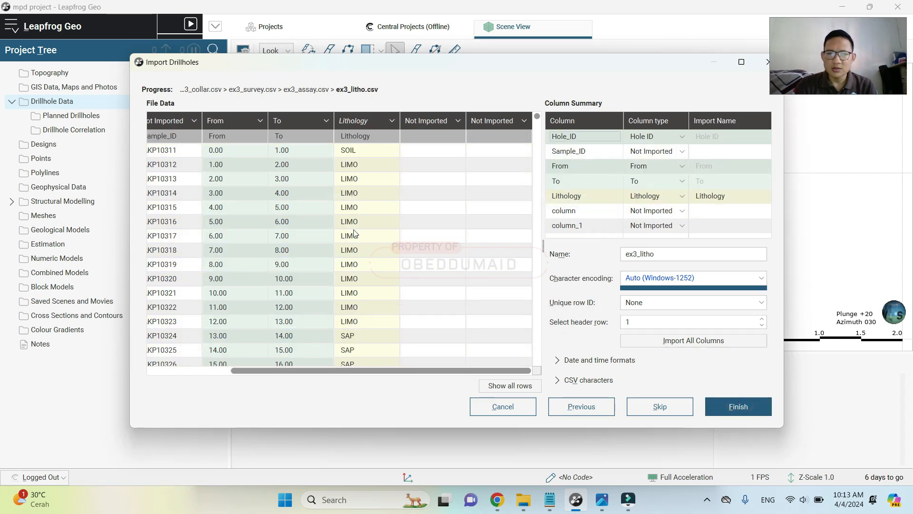
Import the Lithology column of ex3_litho.csv as Lithology and finish the drillhole import
{"action": "left_click", "coordinate": [369, 120]}
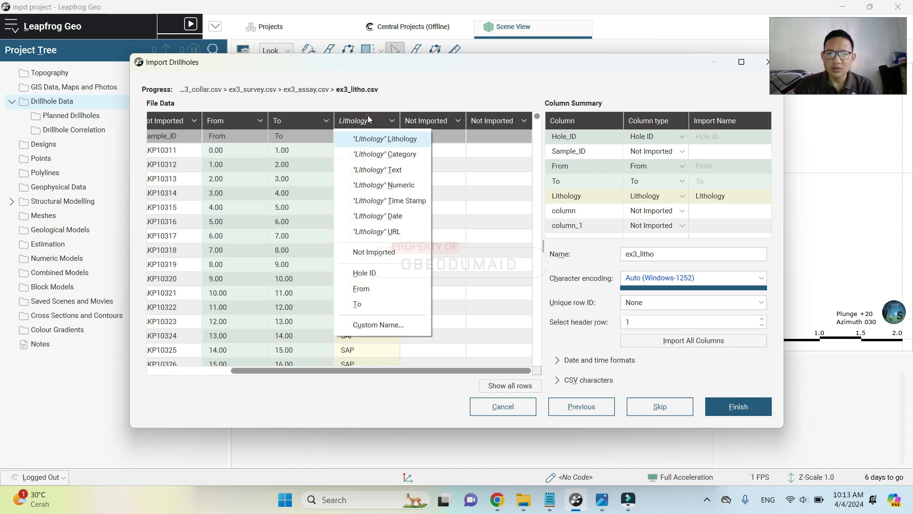
{"action": "left_click", "coordinate": [370, 143]}
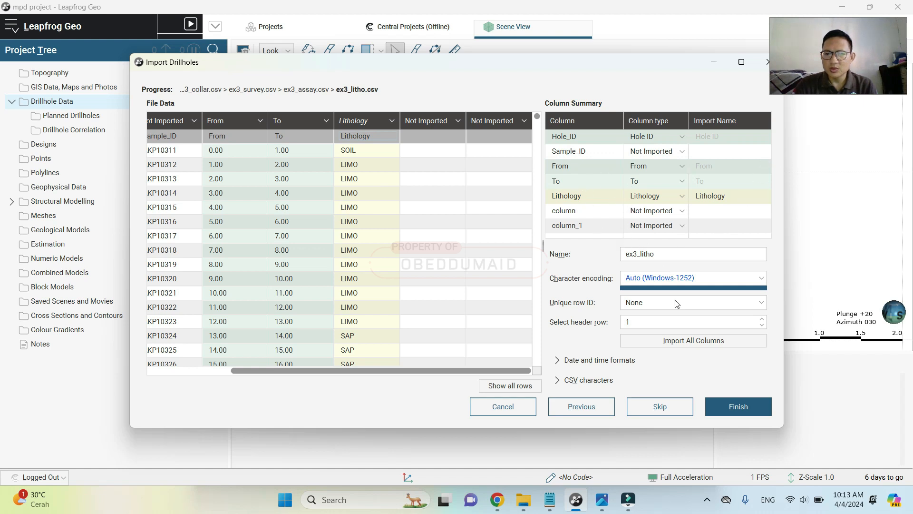
{"action": "left_click", "coordinate": [729, 415]}
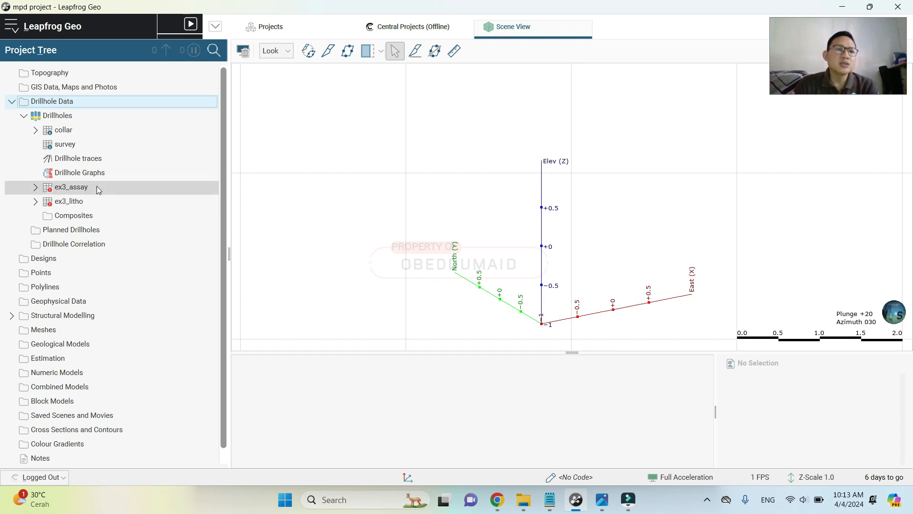
{"action": "left_click", "coordinate": [63, 118]}
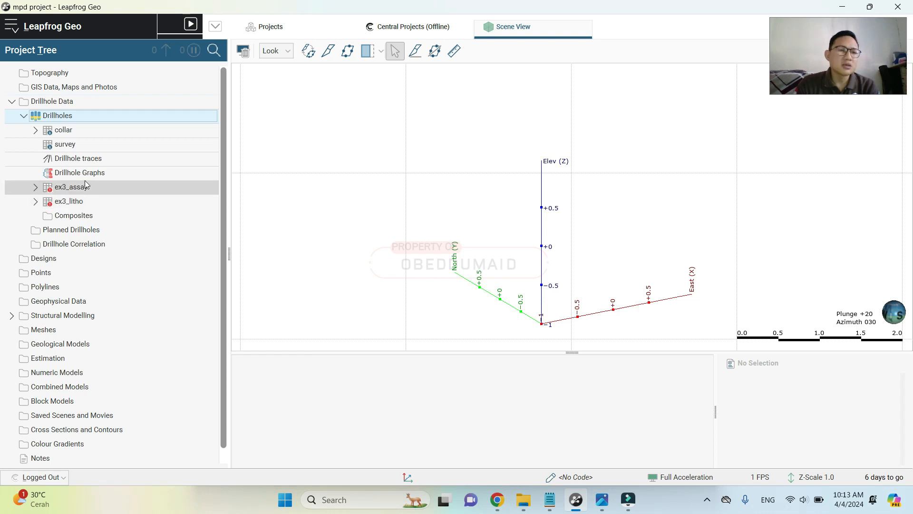
{"action": "left_click", "coordinate": [72, 201]}
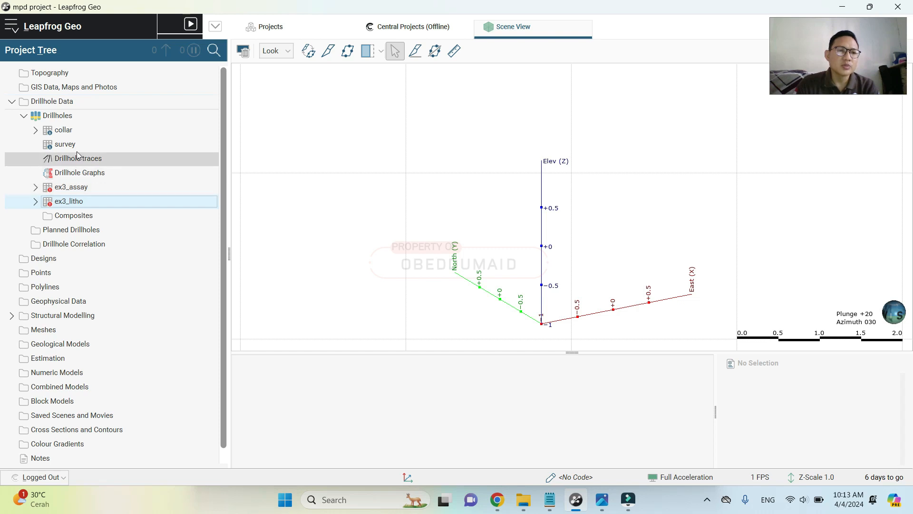
{"action": "left_click", "coordinate": [49, 119]}
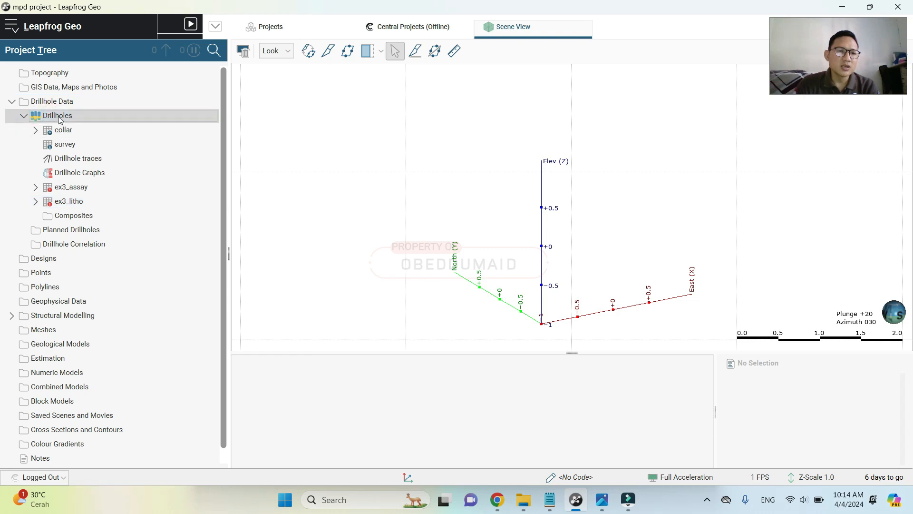
{"action": "right_click", "coordinate": [59, 120]}
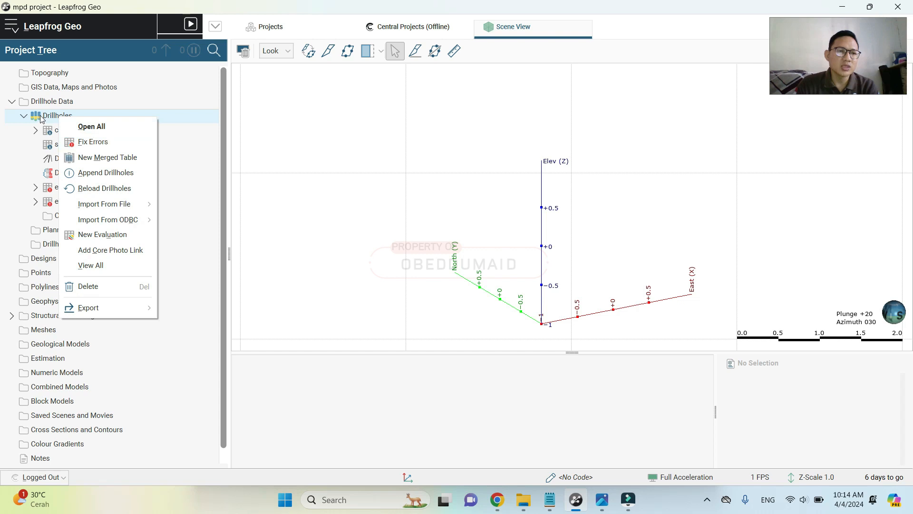
{"action": "left_click", "coordinate": [16, 165]}
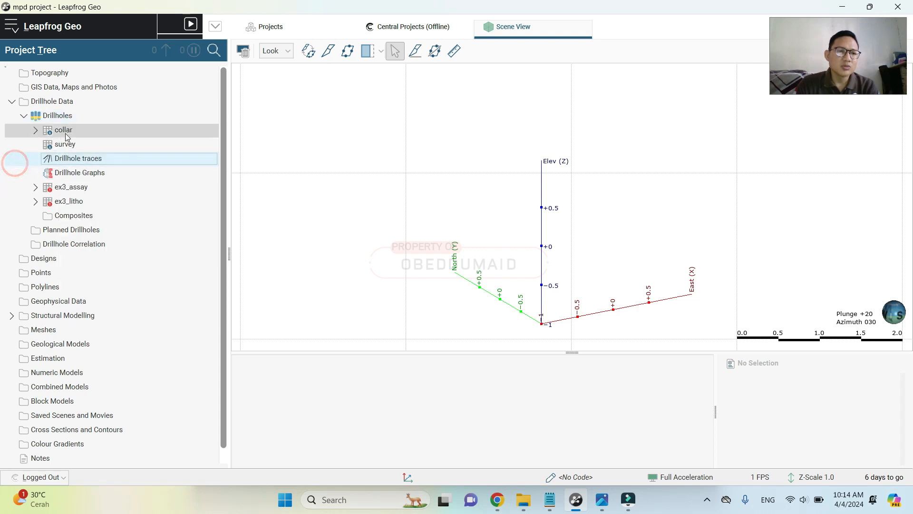
{"action": "right_click", "coordinate": [70, 188]}
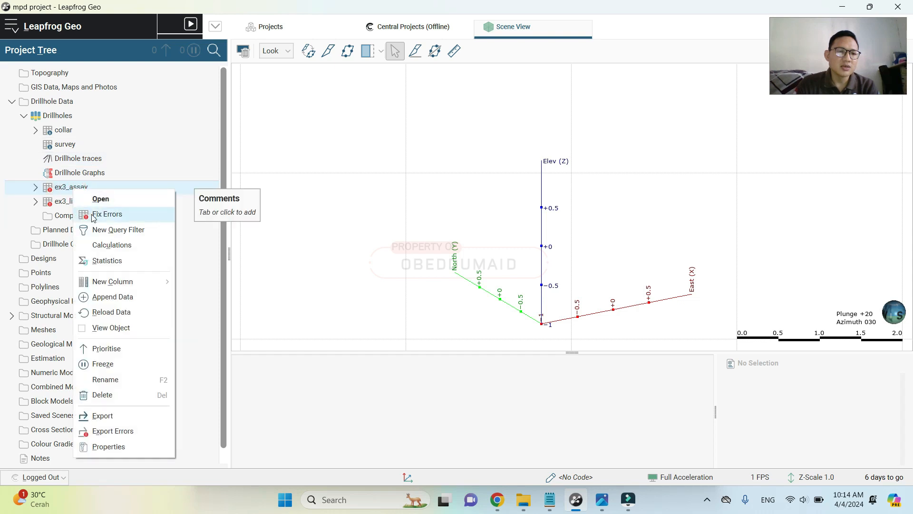
{"action": "left_click", "coordinate": [66, 204]}
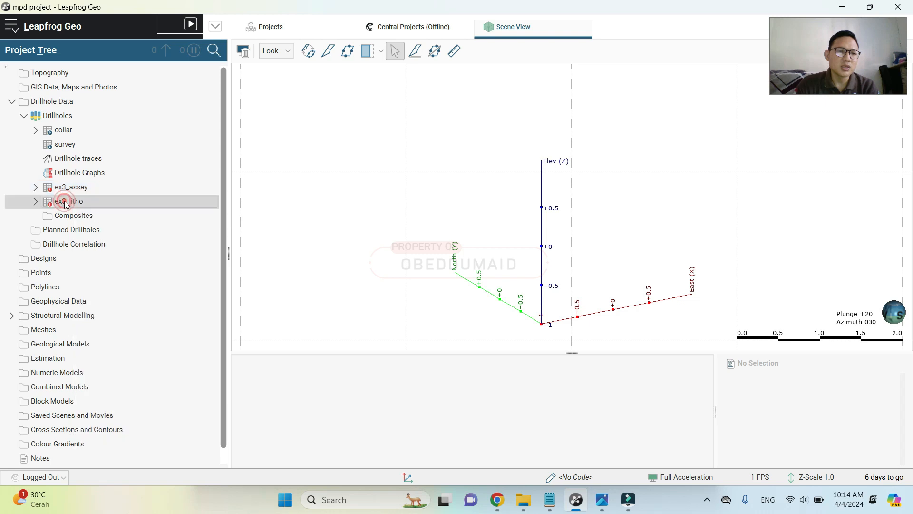
{"action": "right_click", "coordinate": [65, 204]}
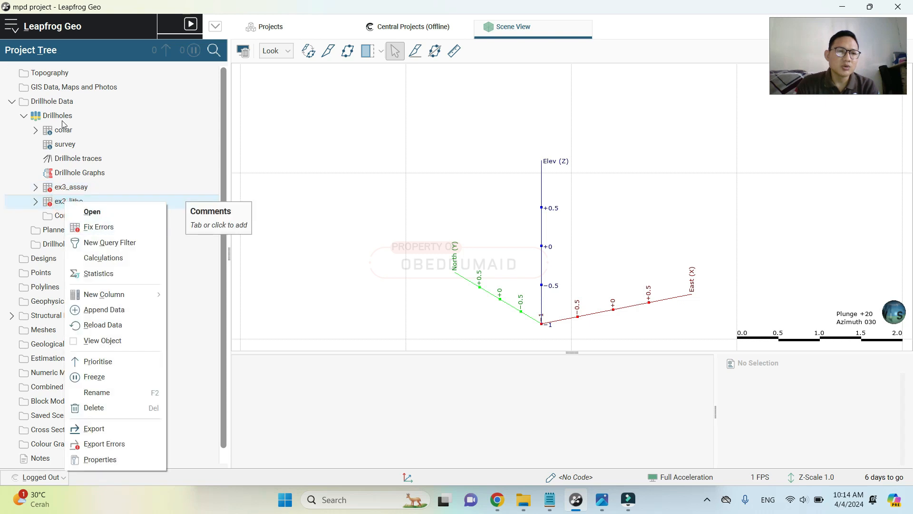
{"action": "left_click", "coordinate": [63, 119]}
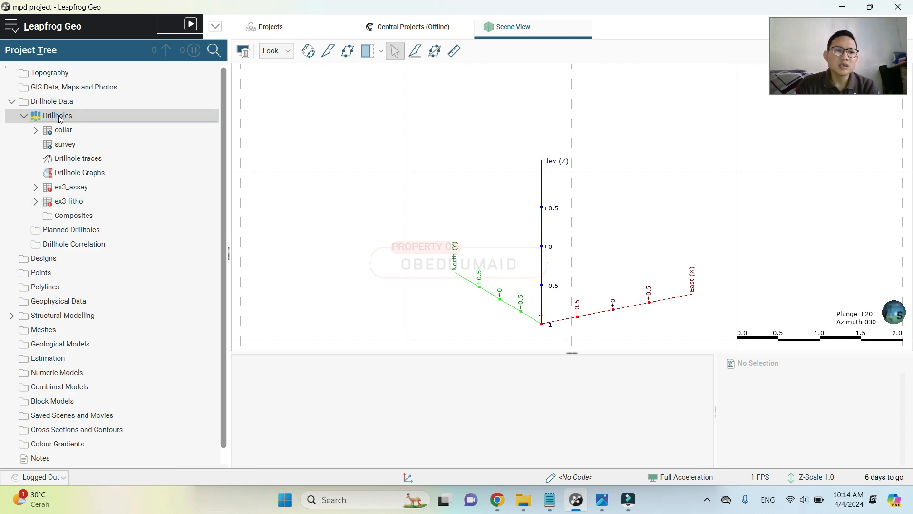
{"action": "right_click", "coordinate": [60, 119]}
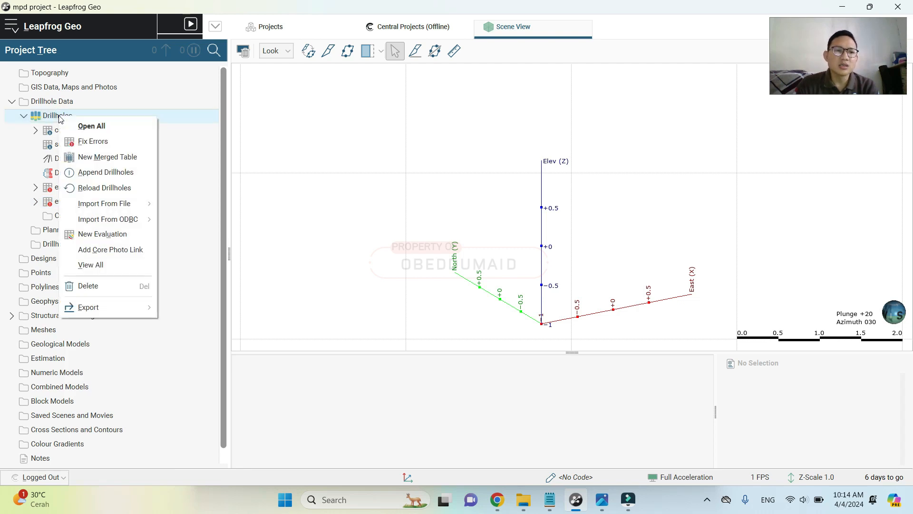
Open Fix Errors for the drillholes, list the tables with overlapping segments, and collapse the warnings and invalid values groups
{"action": "left_click", "coordinate": [88, 142]}
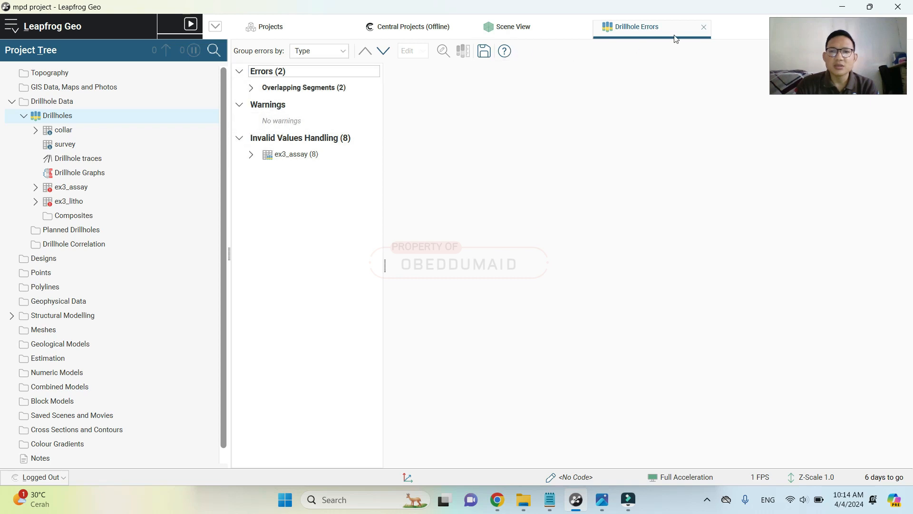
{"action": "left_click", "coordinate": [788, 27]}
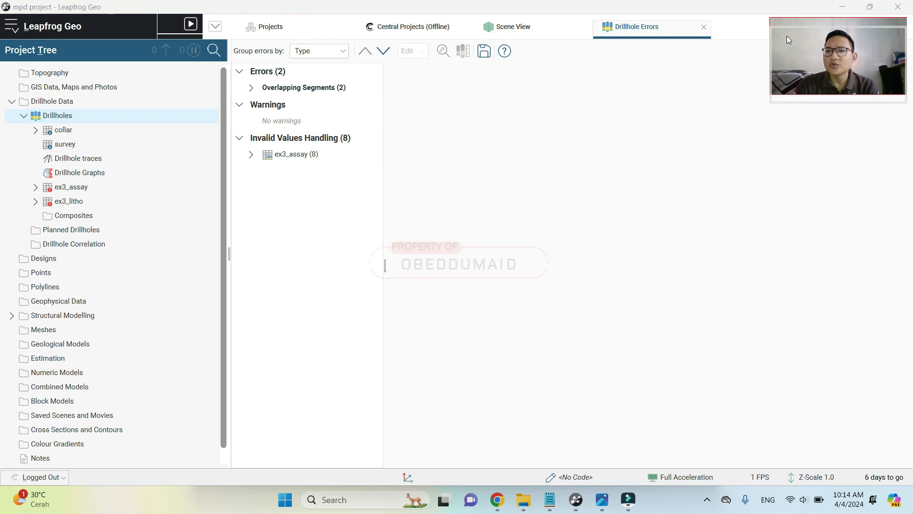
{"action": "left_click", "coordinate": [649, 32]}
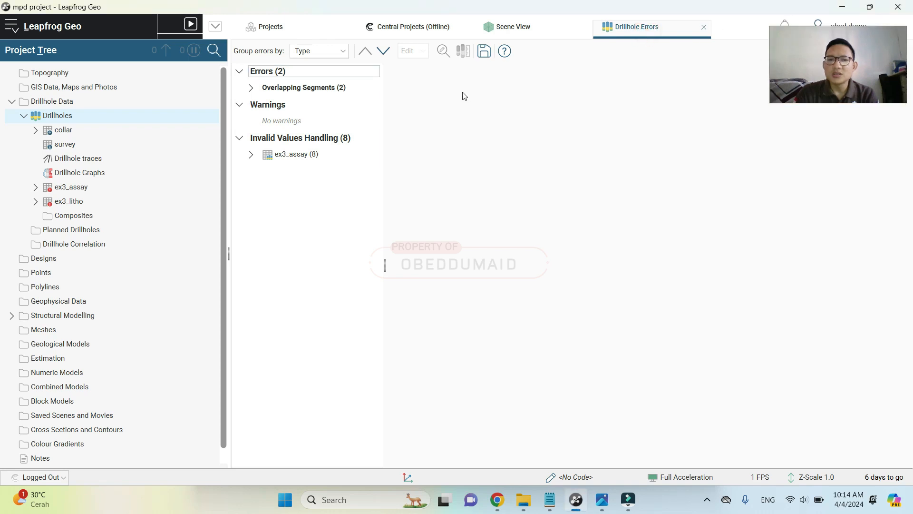
{"action": "left_click", "coordinate": [251, 87]}
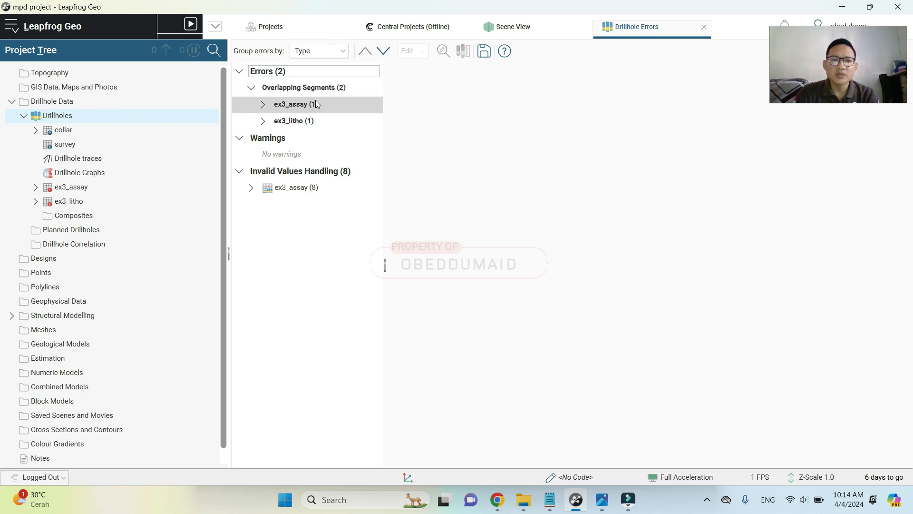
{"action": "left_click", "coordinate": [296, 105]}
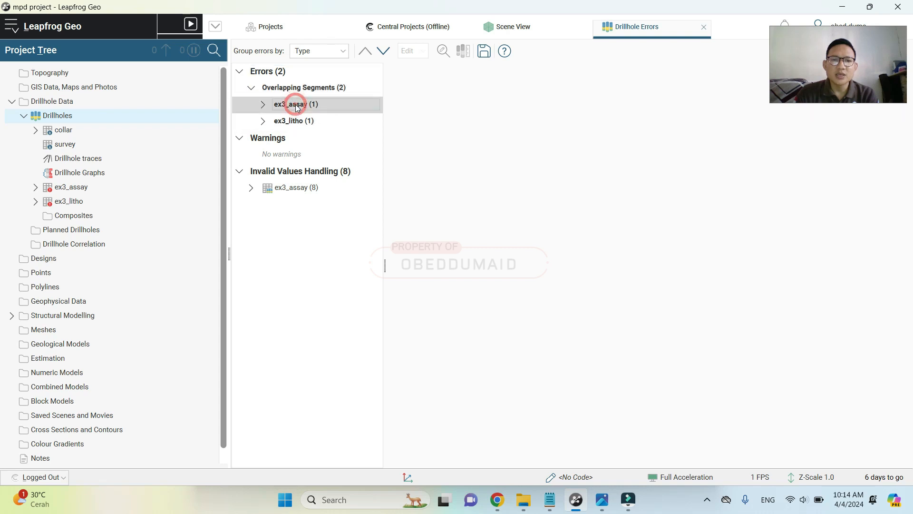
{"action": "left_click", "coordinate": [296, 120]}
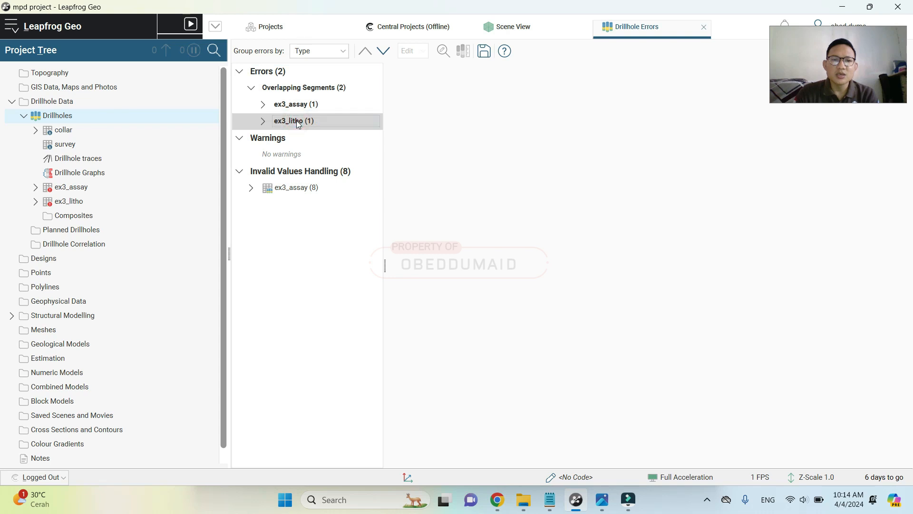
{"action": "left_click", "coordinate": [240, 174]}
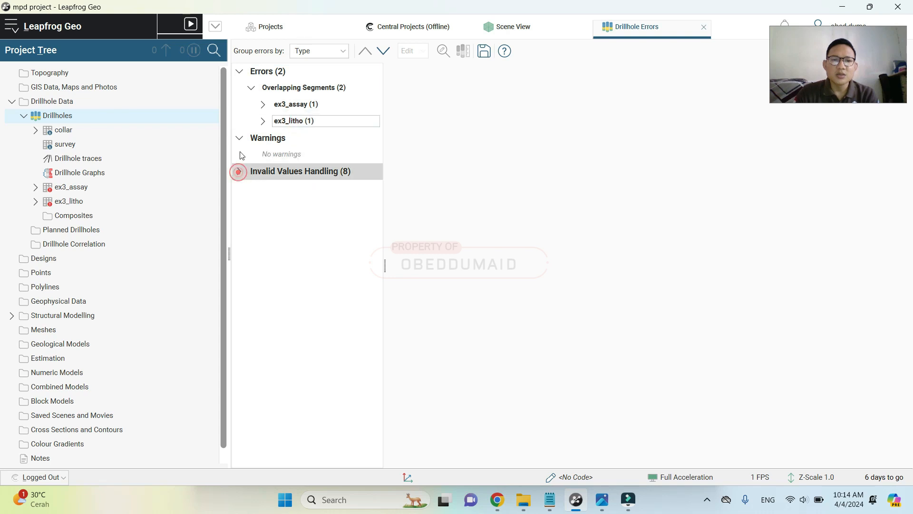
{"action": "left_click", "coordinate": [240, 138]}
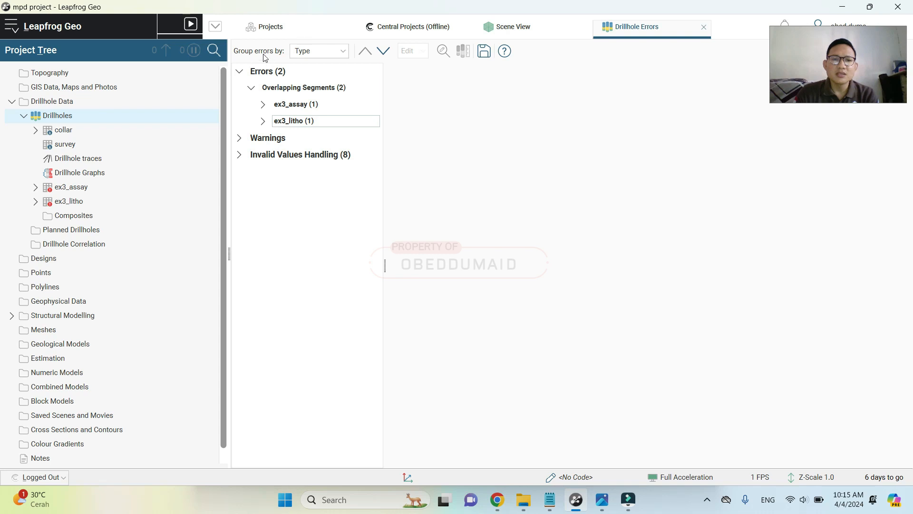
Group the drillhole errors by Hole
{"action": "left_click", "coordinate": [314, 57]}
{"action": "left_click", "coordinate": [312, 66]}
{"action": "left_click", "coordinate": [312, 61]}
{"action": "left_click", "coordinate": [312, 80]}
{"action": "left_click", "coordinate": [312, 55]}
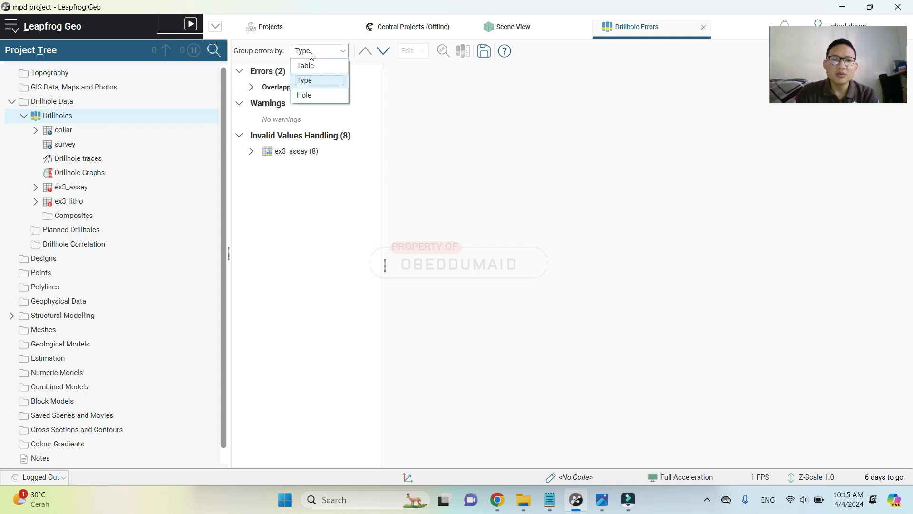
{"action": "left_click", "coordinate": [310, 95]}
{"action": "left_click", "coordinate": [309, 51]}
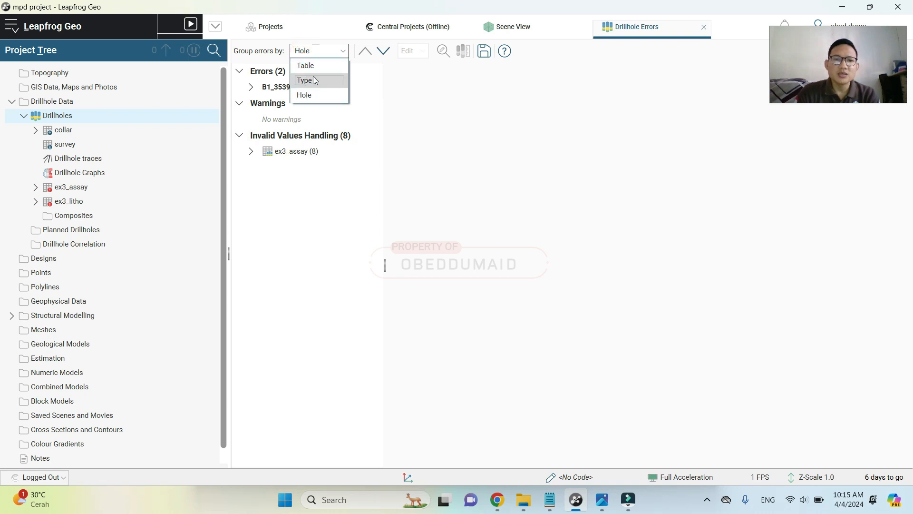
{"action": "left_click", "coordinate": [318, 94]}
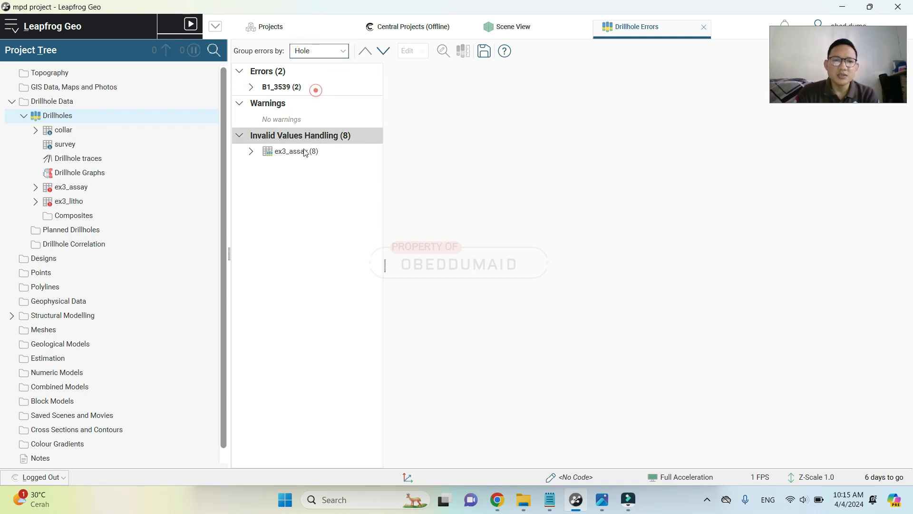
Examine the overlapping segment error of hole B1_3539 in ex3_assay, comparing row 1914 with conflicting row 1913
{"action": "left_click", "coordinate": [251, 87]}
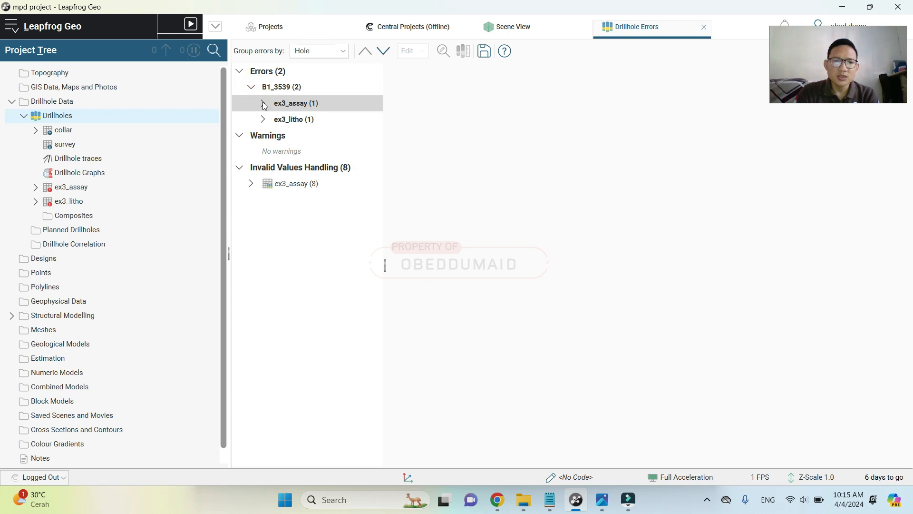
{"action": "double_click", "coordinate": [293, 104]}
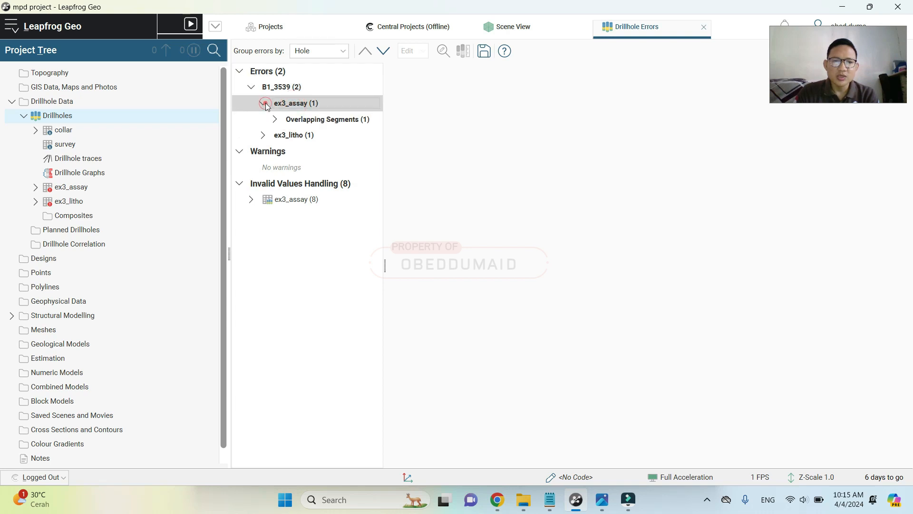
{"action": "double_click", "coordinate": [293, 119]}
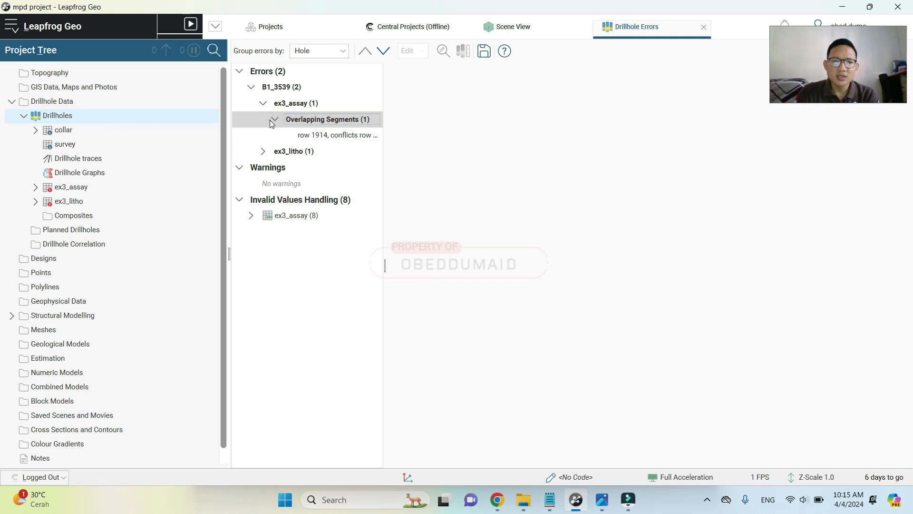
{"action": "left_click", "coordinate": [322, 137]}
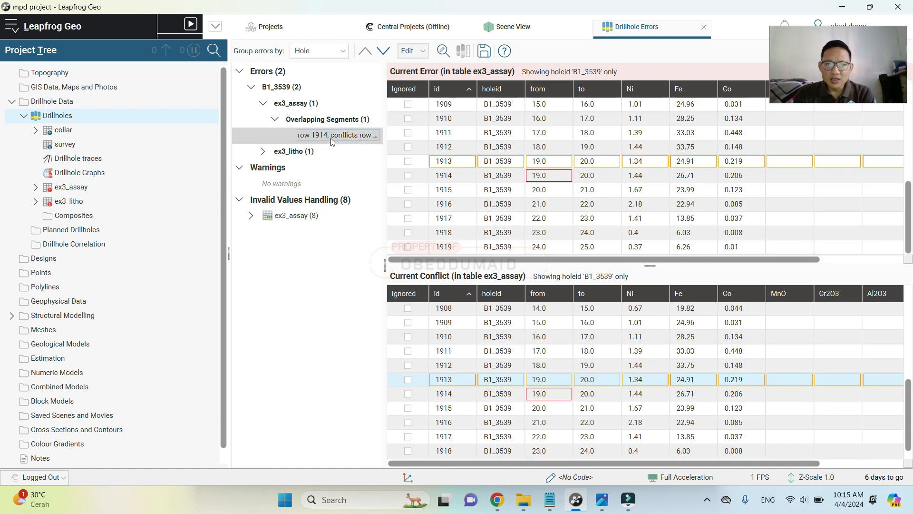
{"action": "left_click", "coordinate": [279, 105]}
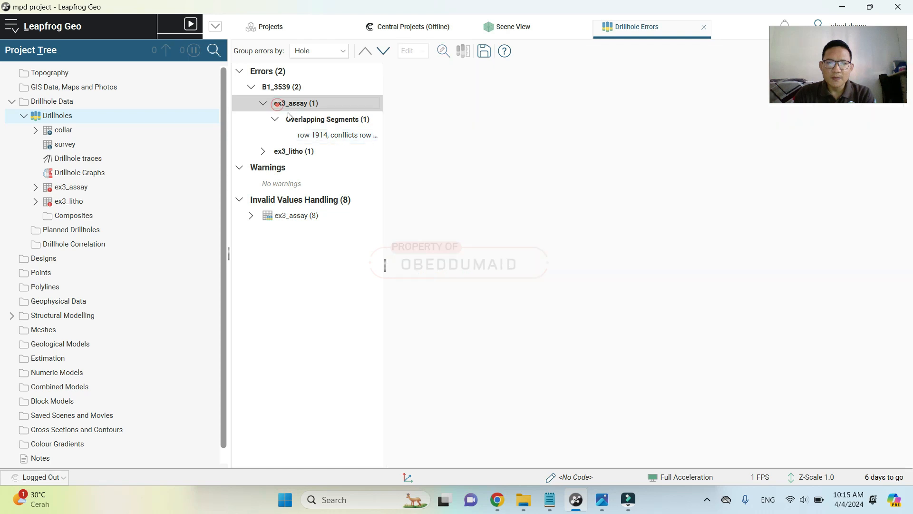
{"action": "left_click", "coordinate": [300, 119]}
{"action": "left_click", "coordinate": [308, 135]}
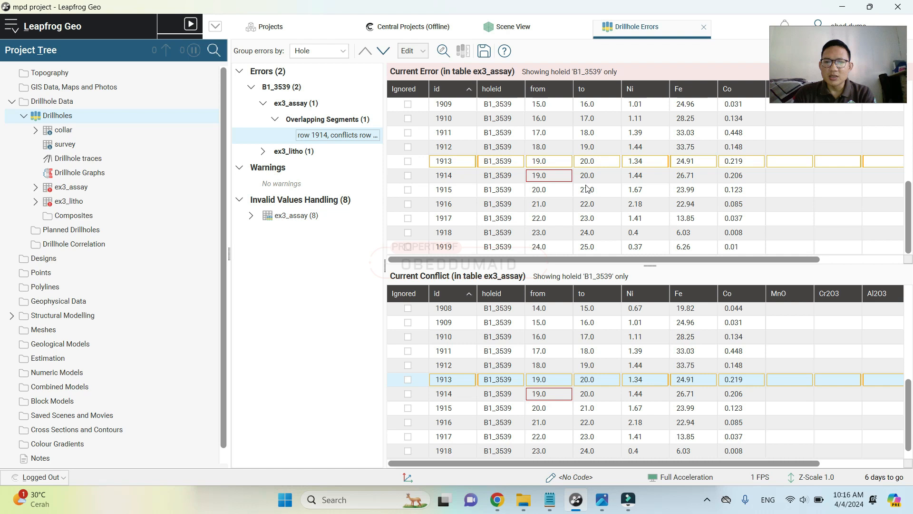
{"action": "left_click", "coordinate": [524, 508]}
{"action": "left_click", "coordinate": [523, 507]}
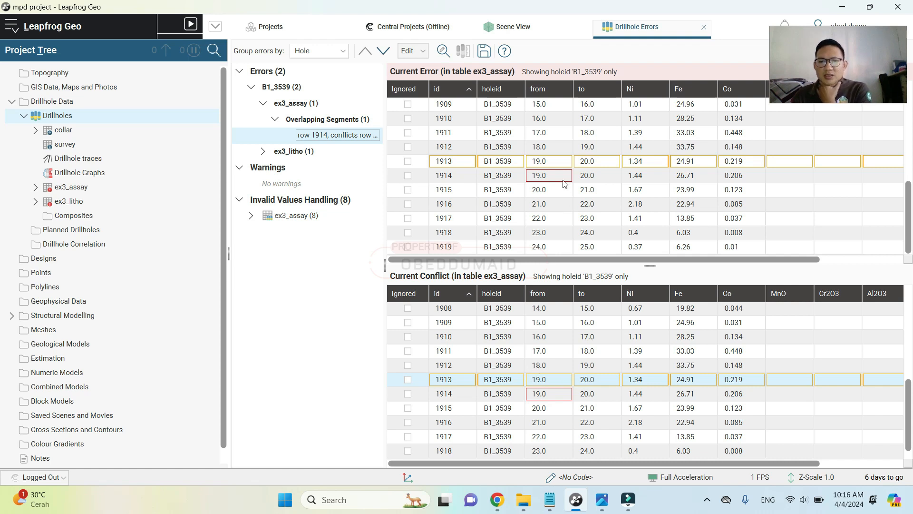
{"action": "left_click", "coordinate": [542, 162]}
{"action": "left_click", "coordinate": [542, 162]}
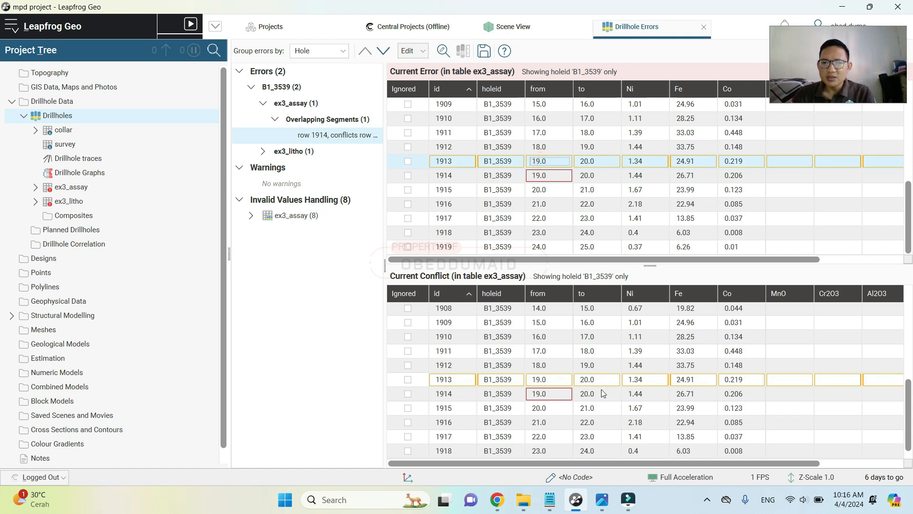
Examine the overlapping segment error at row 1914 of hole B1_3539 in the ex3_litho table
{"action": "left_click", "coordinate": [285, 151]}
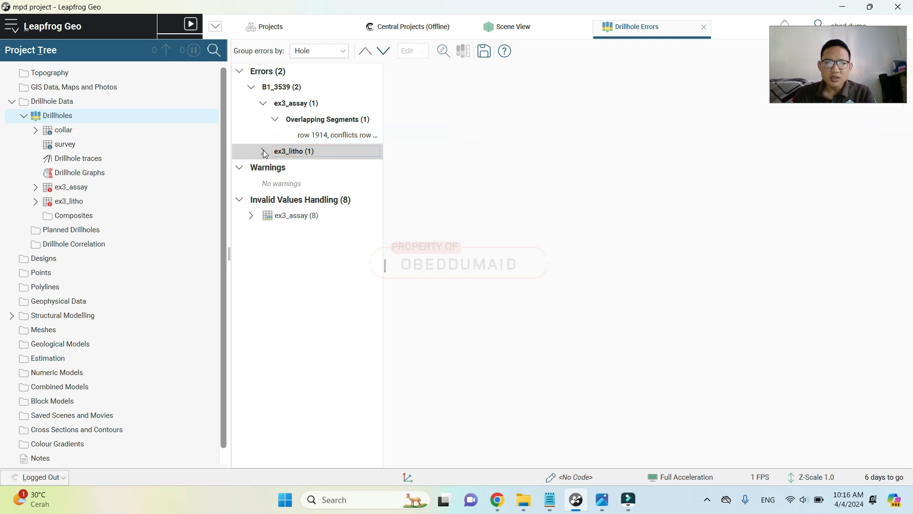
{"action": "left_click", "coordinate": [264, 151]}
{"action": "left_click", "coordinate": [304, 168]}
{"action": "left_click", "coordinate": [274, 168]}
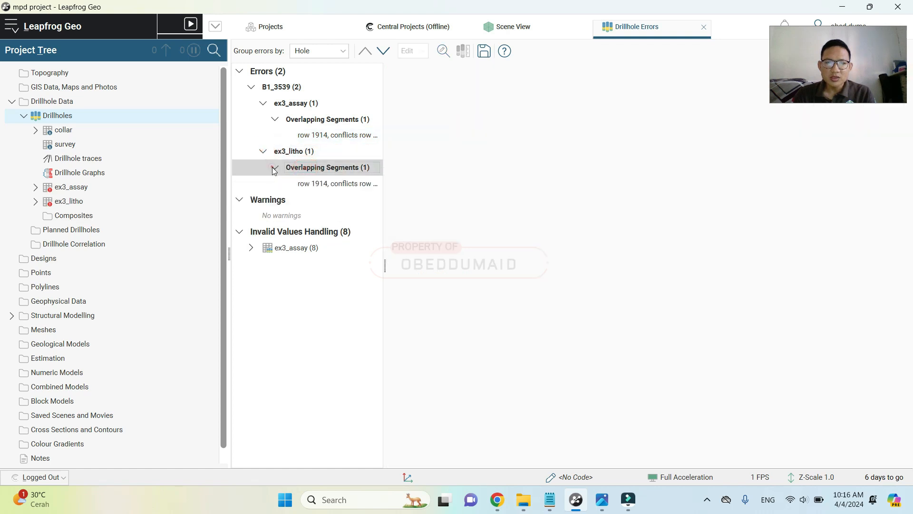
{"action": "left_click", "coordinate": [322, 185]}
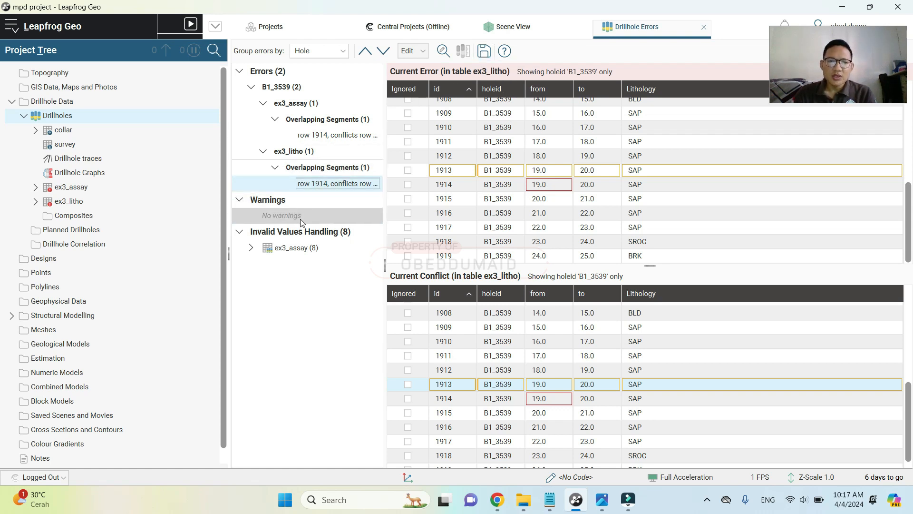
List the ex3_assay columns needing invalid values handling and view the rules and affected rows for Ni
{"action": "left_click", "coordinate": [251, 248]}
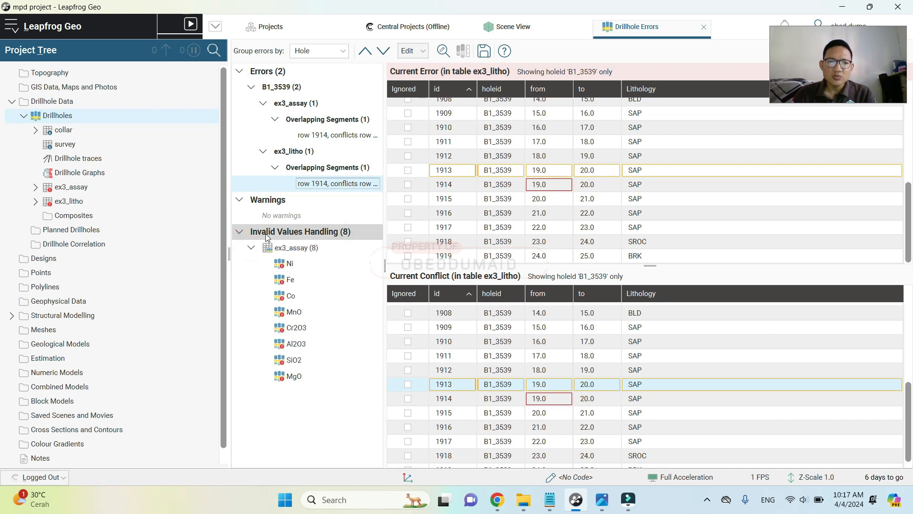
{"action": "left_click", "coordinate": [266, 235]}
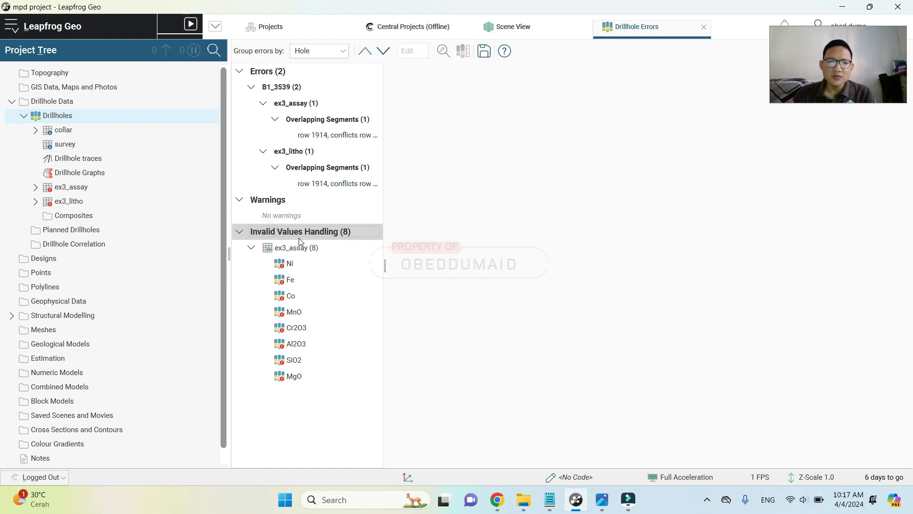
{"action": "left_click", "coordinate": [299, 254]}
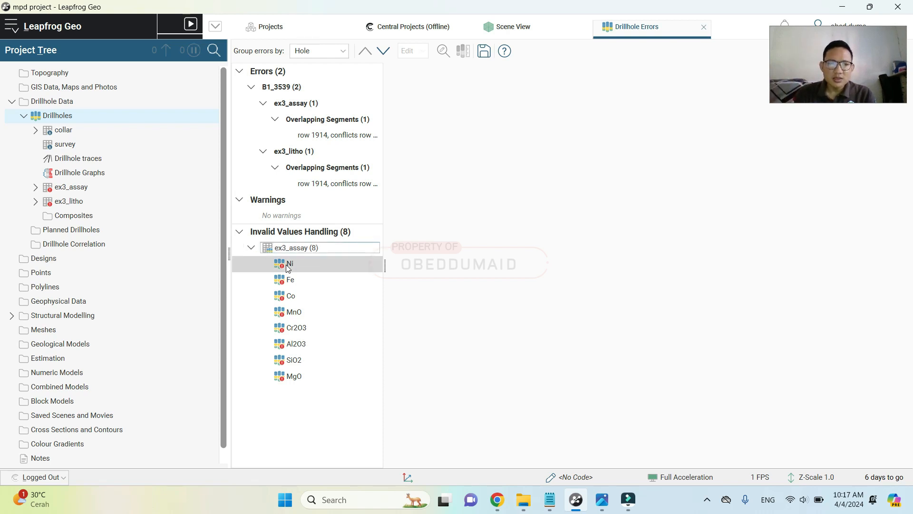
{"action": "left_click_drag", "start_coordinate": [805, 33], "coordinate": [808, 395]}
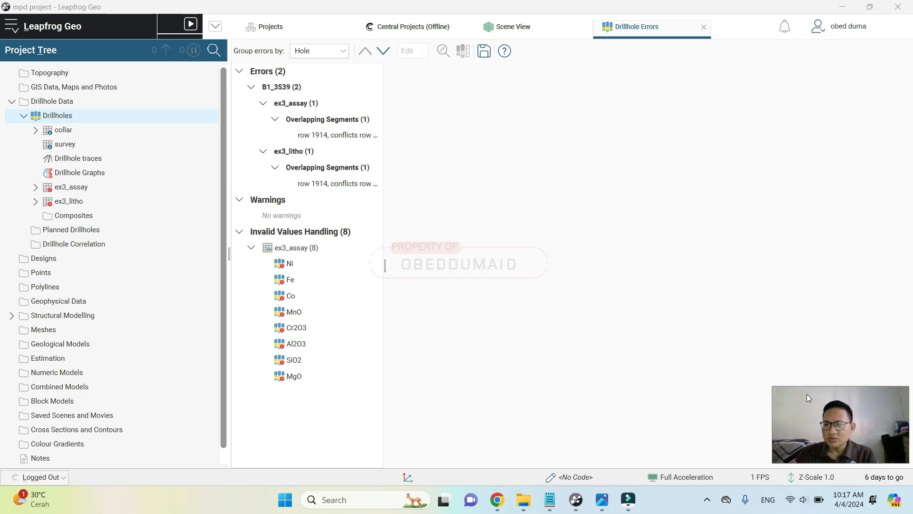
{"action": "left_click", "coordinate": [289, 266]}
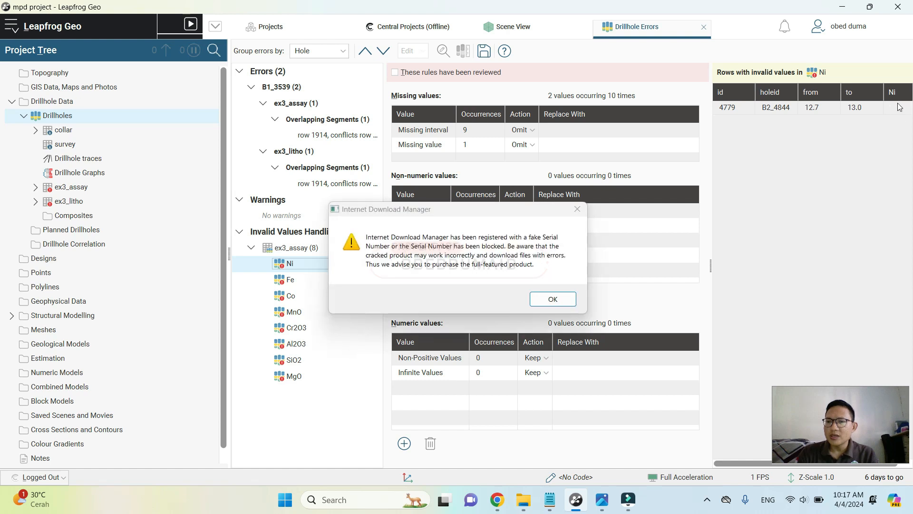
Dismiss the Internet Download Manager registration warning and close its purchase window
{"action": "left_click", "coordinate": [576, 210]}
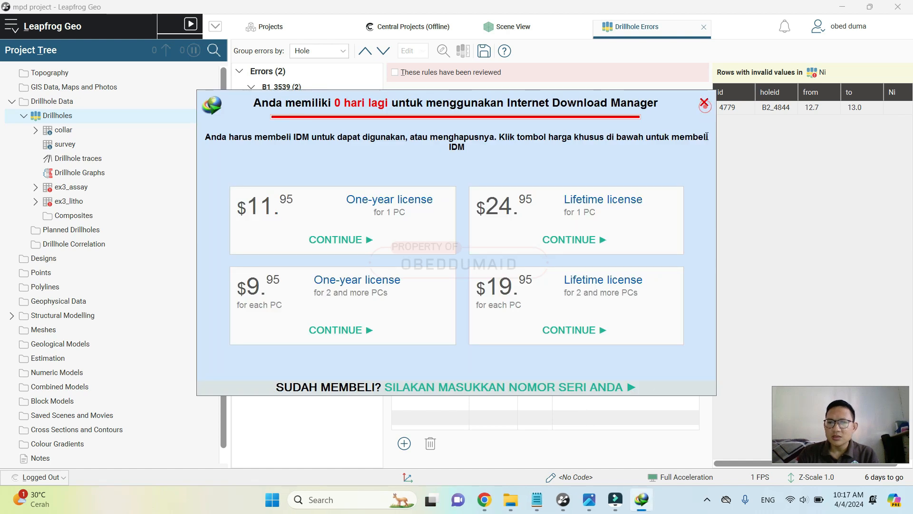
{"action": "right_click", "coordinate": [642, 499]}
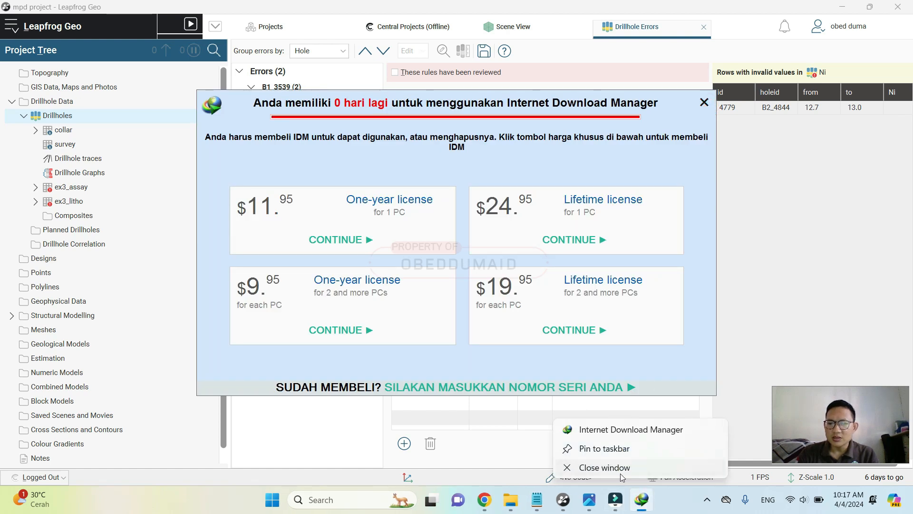
{"action": "left_click", "coordinate": [620, 473]}
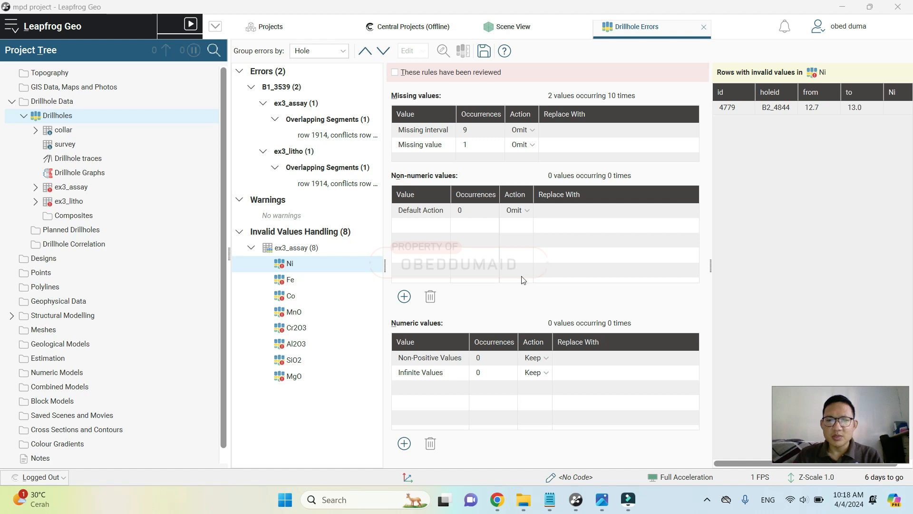
Examine the invalid value rules and affected rows for the Fe, Co and MnO assay columns, widening the table of invalid rows
{"action": "left_click", "coordinate": [301, 281]}
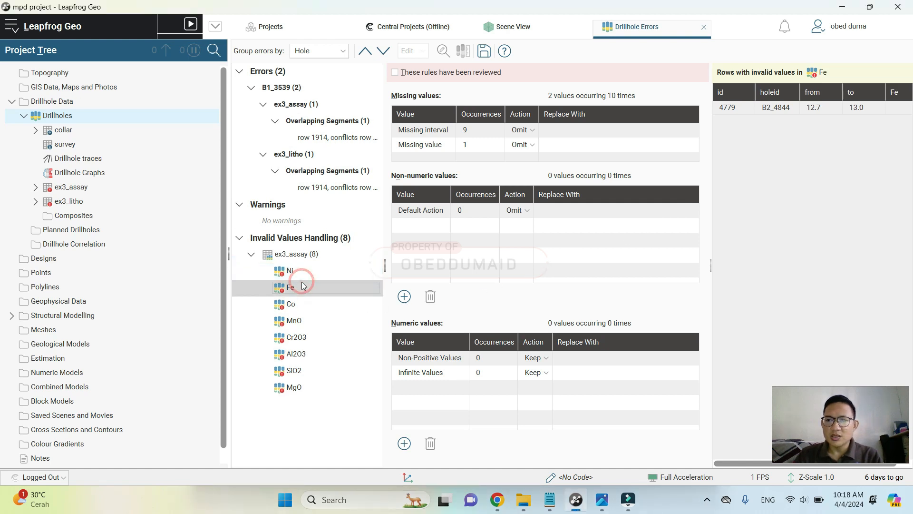
{"action": "left_click", "coordinate": [299, 308]}
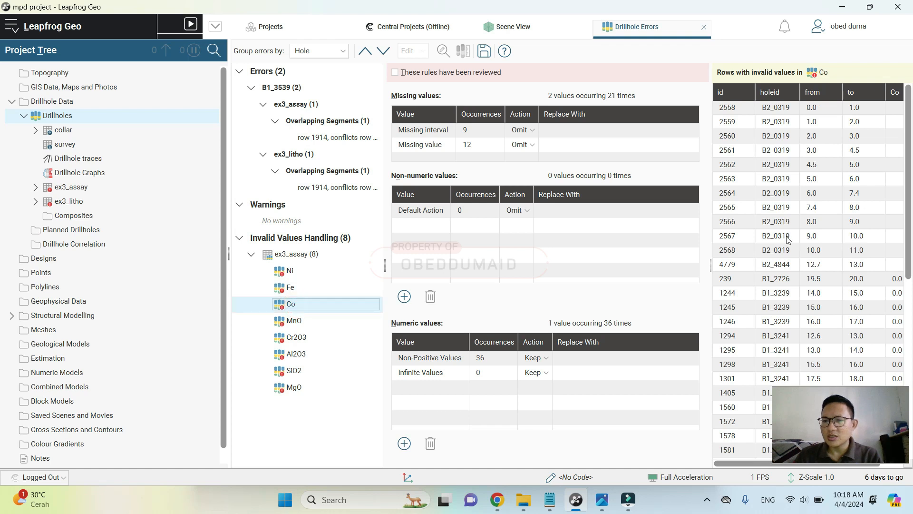
{"action": "left_click_drag", "start_coordinate": [711, 264], "coordinate": [628, 265]}
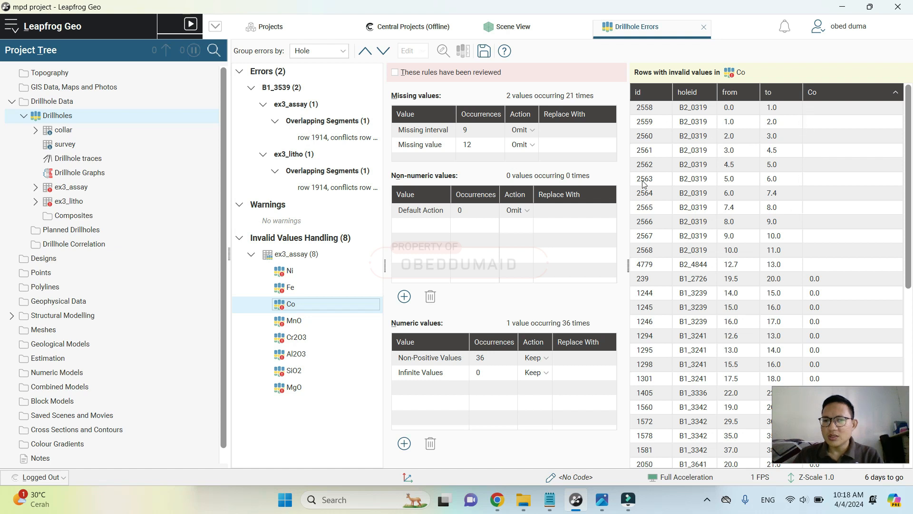
{"action": "left_click", "coordinate": [300, 324]}
{"action": "scroll", "coordinate": [863, 275], "scroll_direction": "down", "scroll_amount": 20}
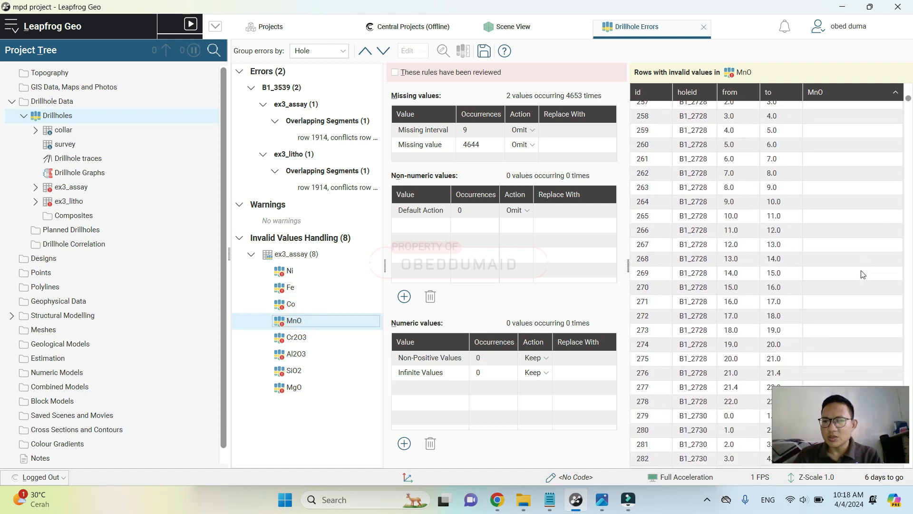
Examine the invalid value rules and affected rows for Cr2O3, Al2O3, SiO2 and MgO, and close the drillhole errors review
{"action": "left_click", "coordinate": [305, 338]}
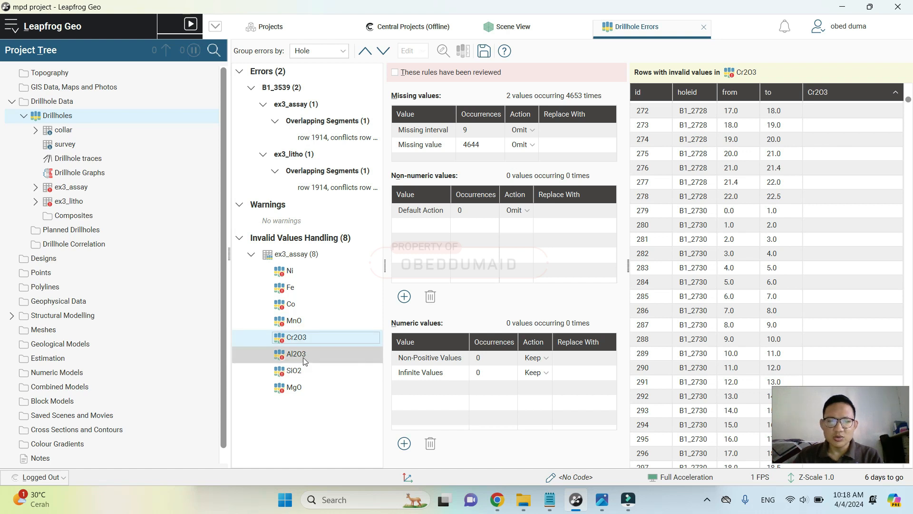
{"action": "left_click", "coordinate": [303, 357]}
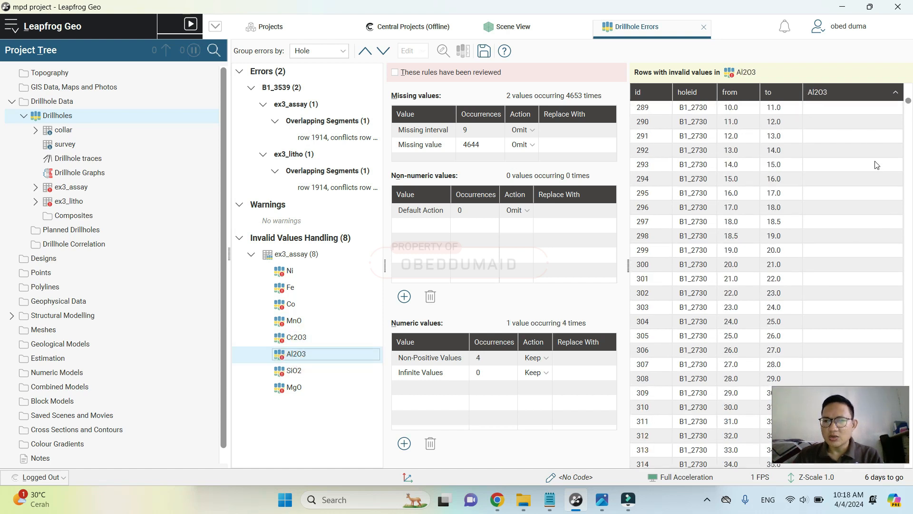
{"action": "left_click", "coordinate": [307, 372]}
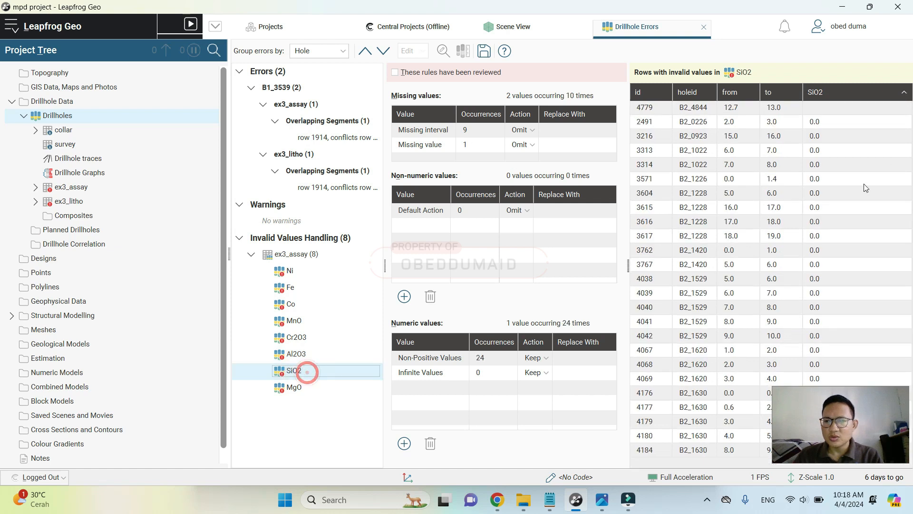
{"action": "left_click", "coordinate": [852, 382]}
{"action": "left_click_drag", "start_coordinate": [850, 412], "coordinate": [845, 420]}
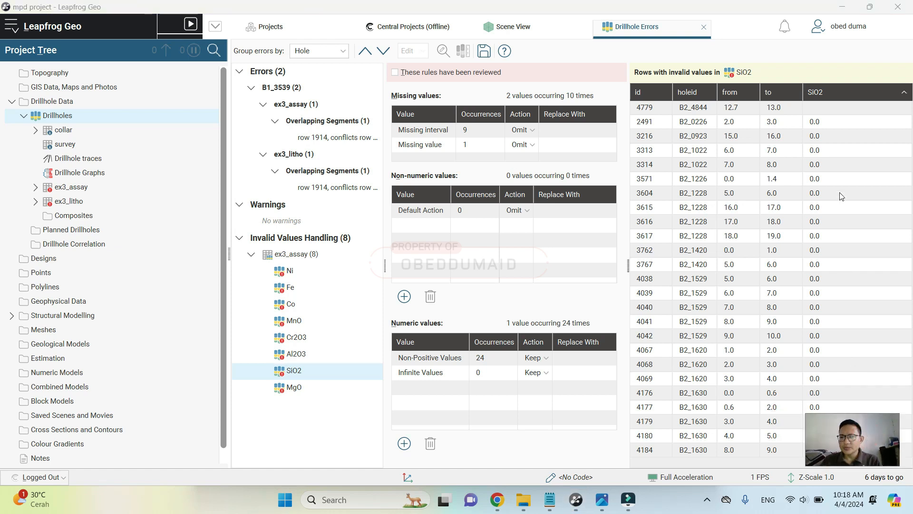
{"action": "left_click", "coordinate": [294, 388]}
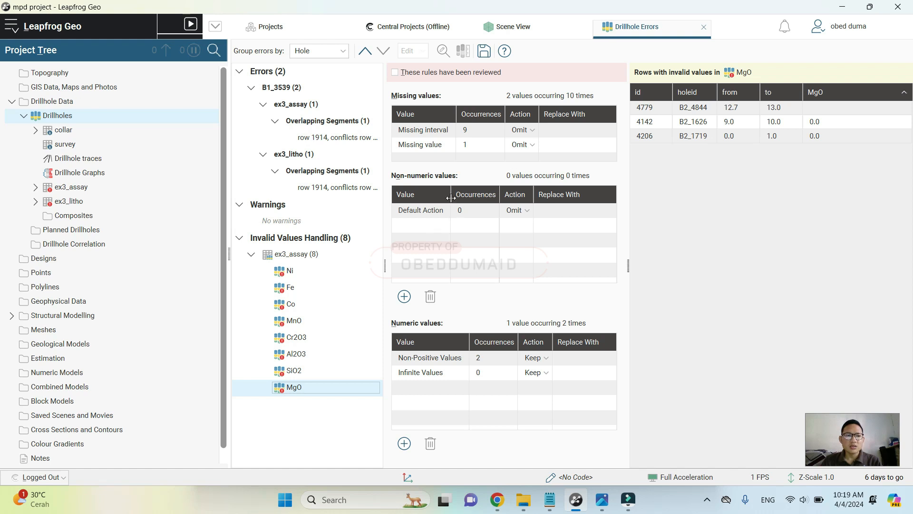
{"action": "left_click", "coordinate": [704, 28]}
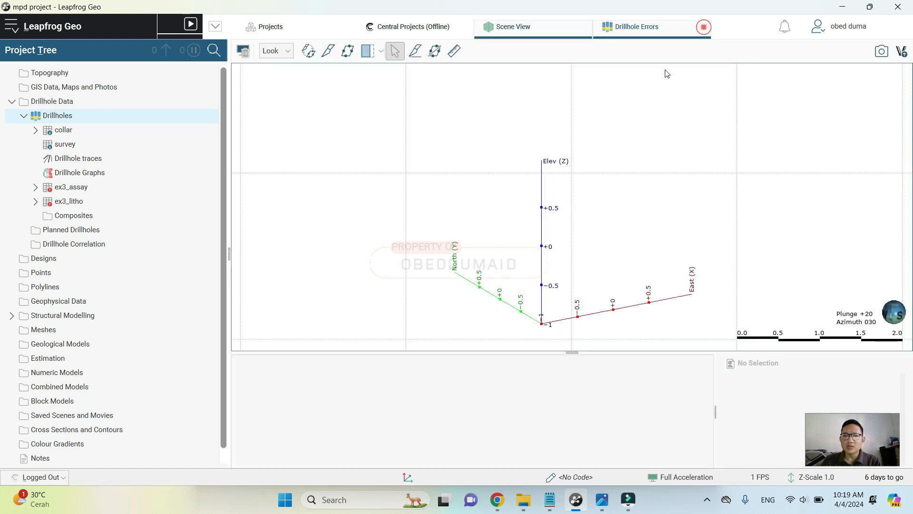
Open the error review for the ex3_assay table alone and examine its overlapping segment at row 1914
{"action": "left_click", "coordinate": [72, 189]}
{"action": "right_click", "coordinate": [71, 189]}
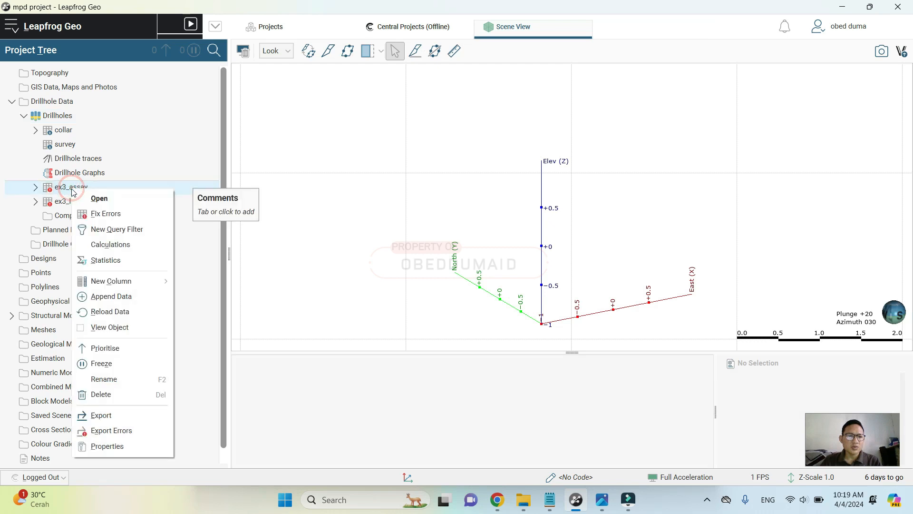
{"action": "left_click", "coordinate": [87, 210]}
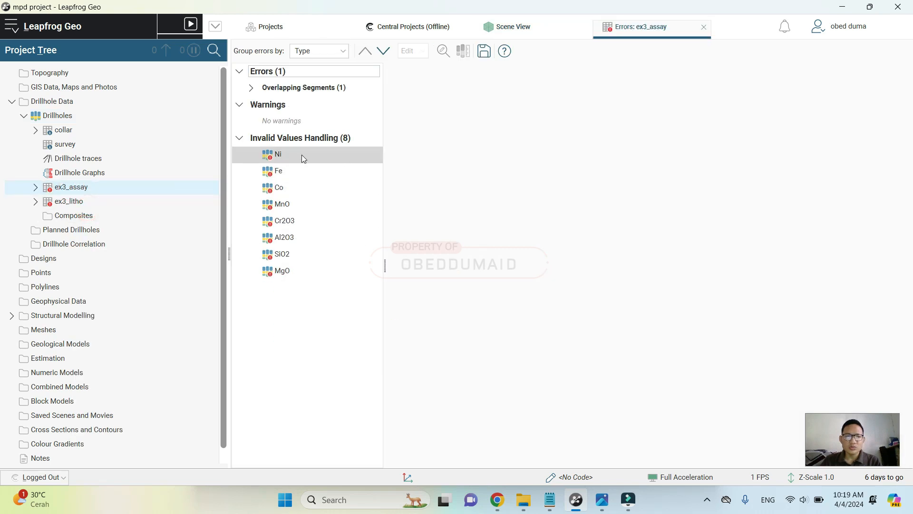
{"action": "left_click", "coordinate": [252, 88]}
{"action": "left_click", "coordinate": [291, 105]}
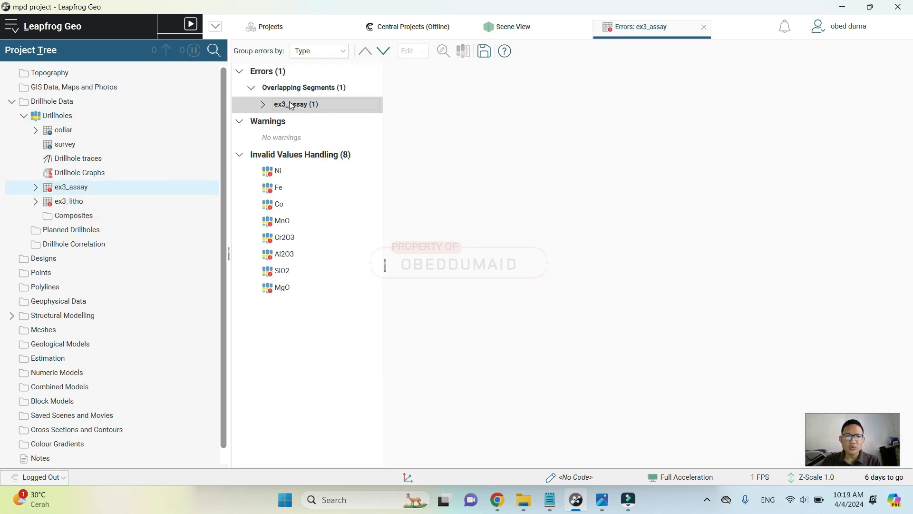
{"action": "left_click", "coordinate": [264, 105]}
{"action": "left_click", "coordinate": [285, 120]}
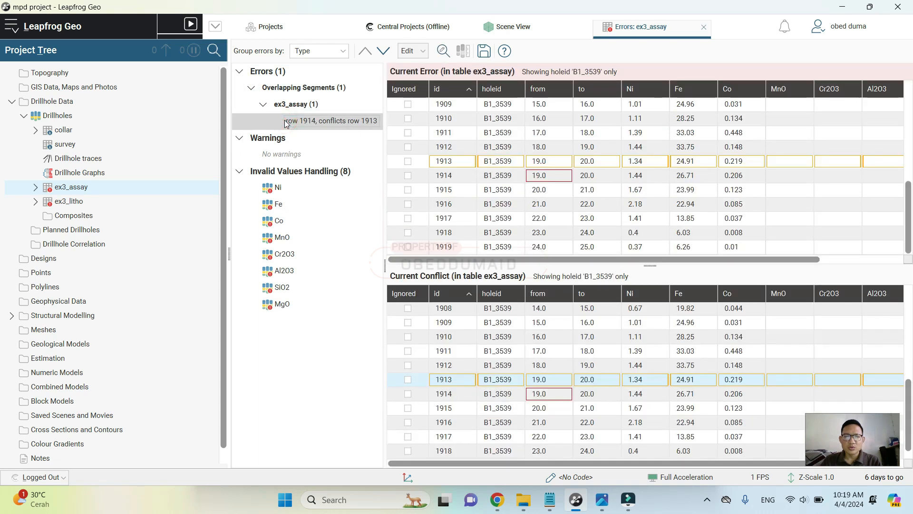
Open the error review for the ex3_litho table alone and examine its overlapping segment at row 1914
{"action": "right_click", "coordinate": [67, 204]}
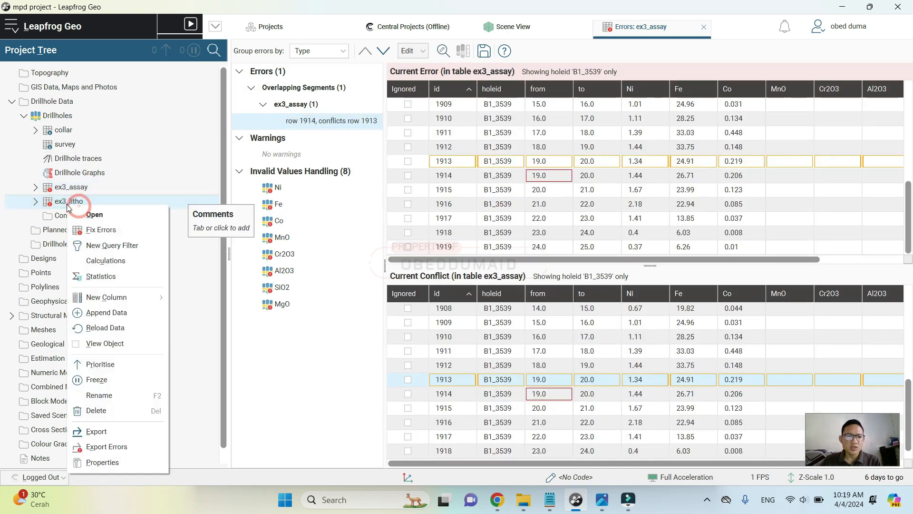
{"action": "left_click", "coordinate": [98, 229]}
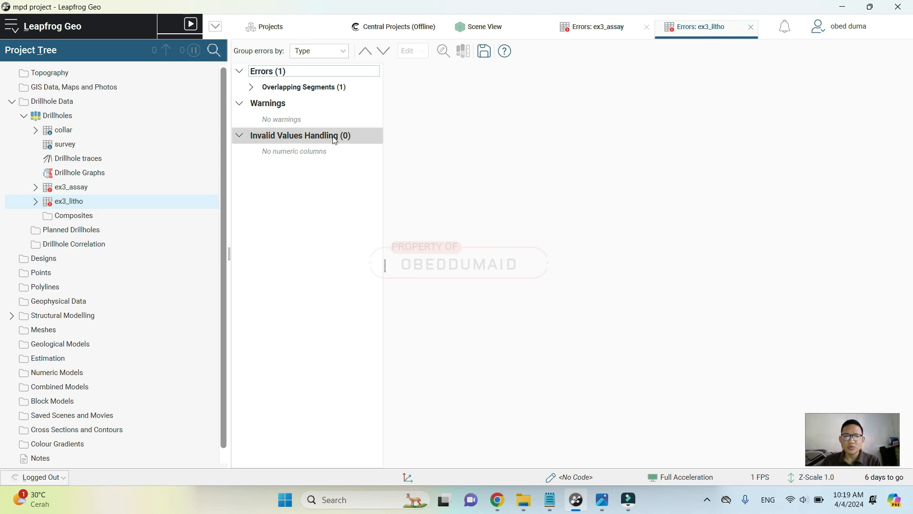
{"action": "left_click", "coordinate": [252, 88]}
{"action": "left_click", "coordinate": [263, 103]}
{"action": "left_click", "coordinate": [292, 122]}
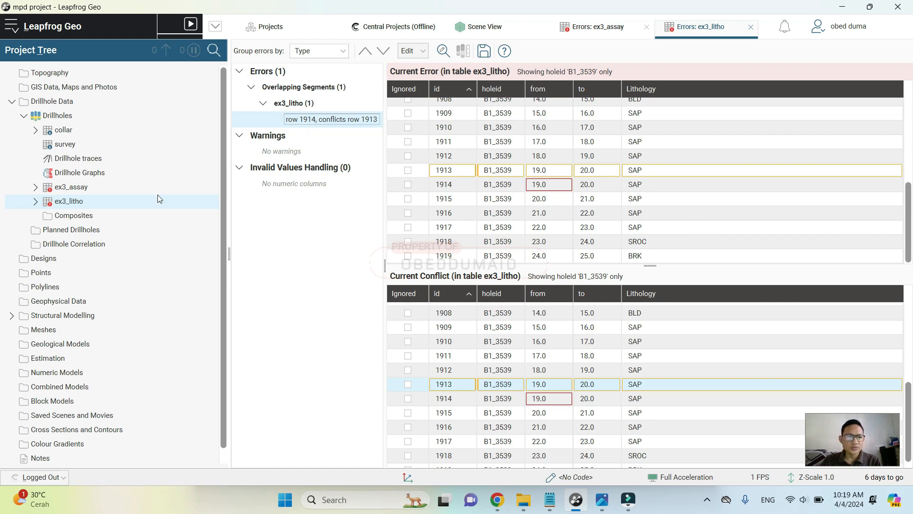
Check the survey table for errors and try to open the collar table as well
{"action": "right_click", "coordinate": [64, 144]}
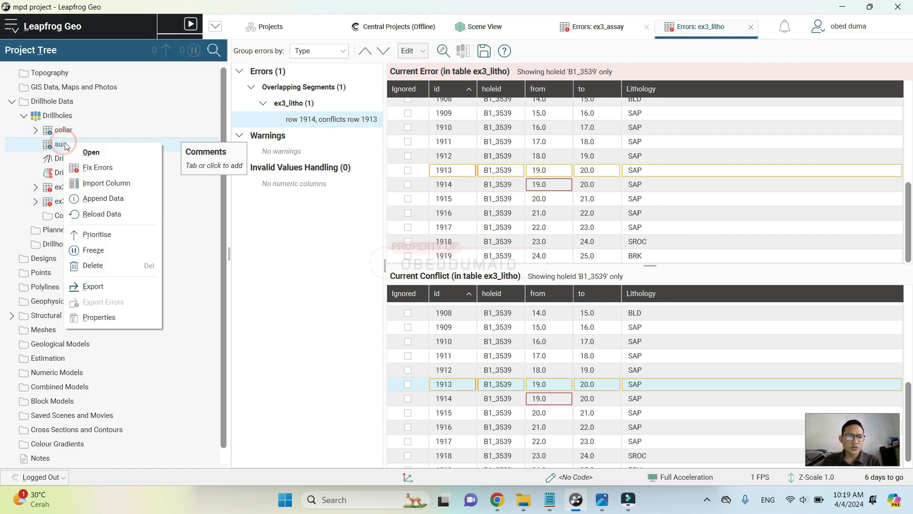
{"action": "left_click", "coordinate": [83, 167]}
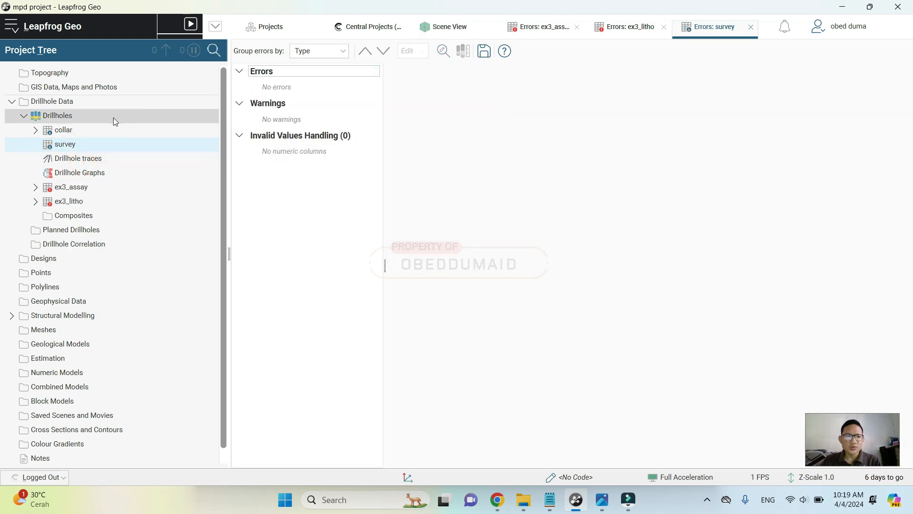
{"action": "right_click", "coordinate": [62, 132]}
{"action": "left_click", "coordinate": [80, 157]}
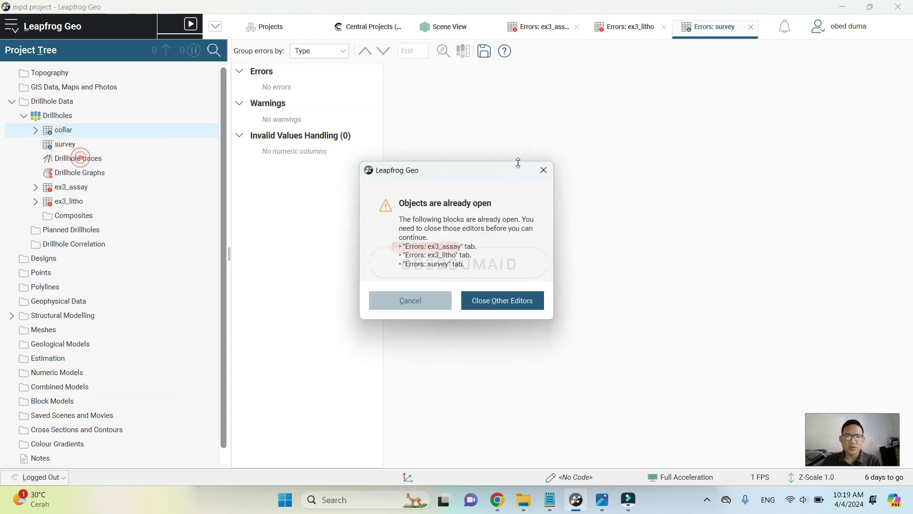
{"action": "left_click", "coordinate": [544, 169]}
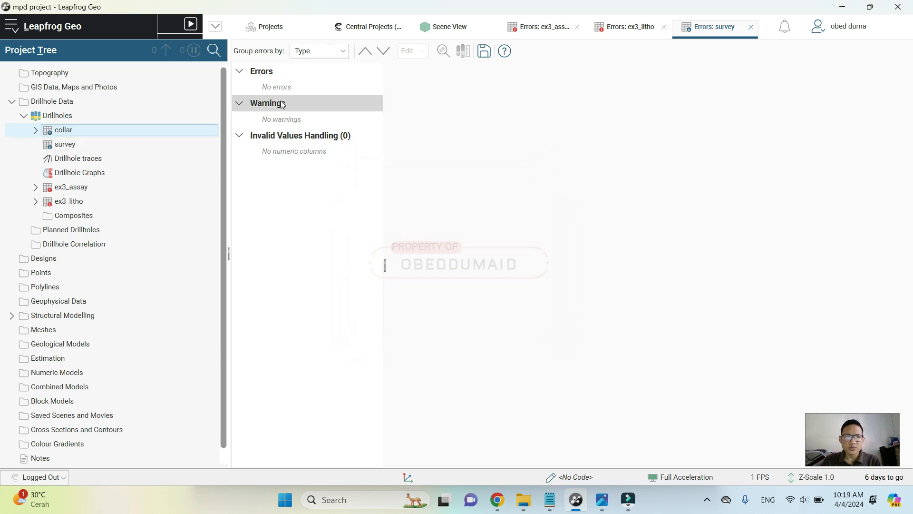
Look through the open error reviews and close those of survey, ex3_litho and ex3_assay
{"action": "left_click", "coordinate": [433, 28]}
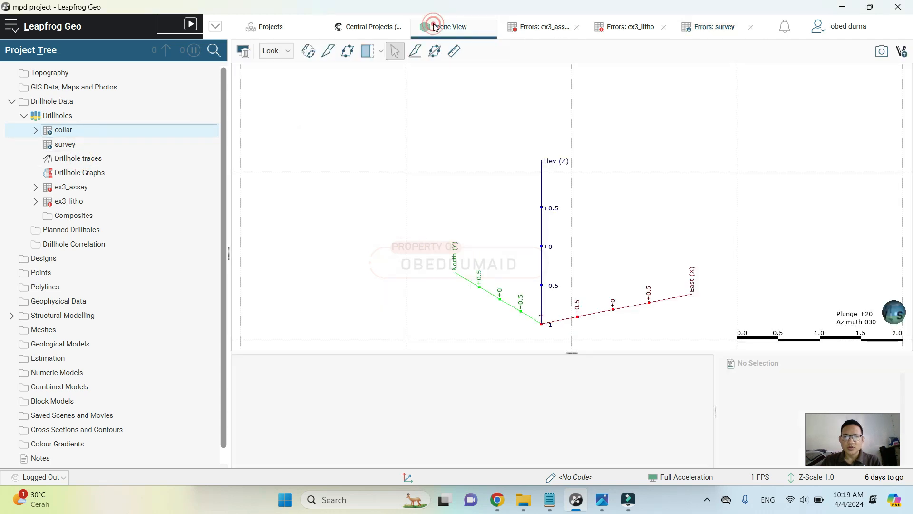
{"action": "left_click", "coordinate": [546, 27]}
{"action": "left_click", "coordinate": [614, 31]}
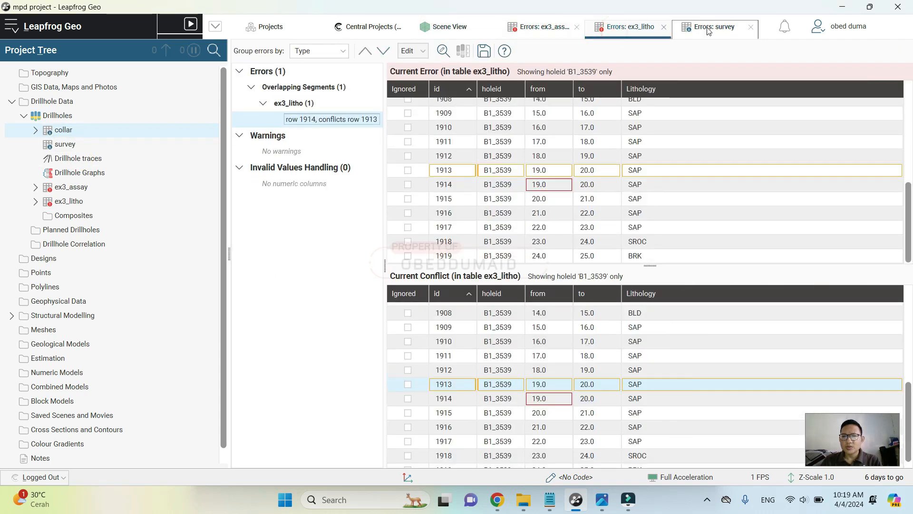
{"action": "left_click", "coordinate": [703, 27]}
{"action": "left_click", "coordinate": [751, 28]}
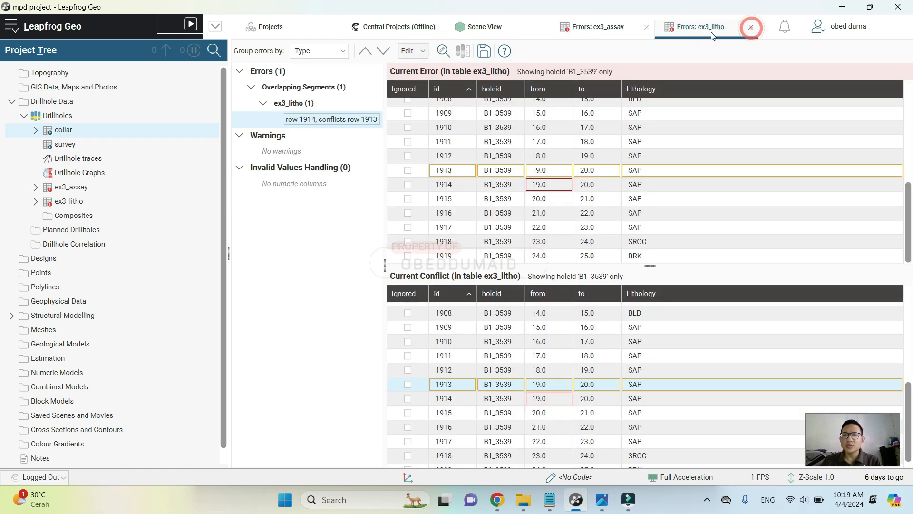
{"action": "left_click", "coordinate": [751, 28]}
{"action": "left_click", "coordinate": [750, 28]}
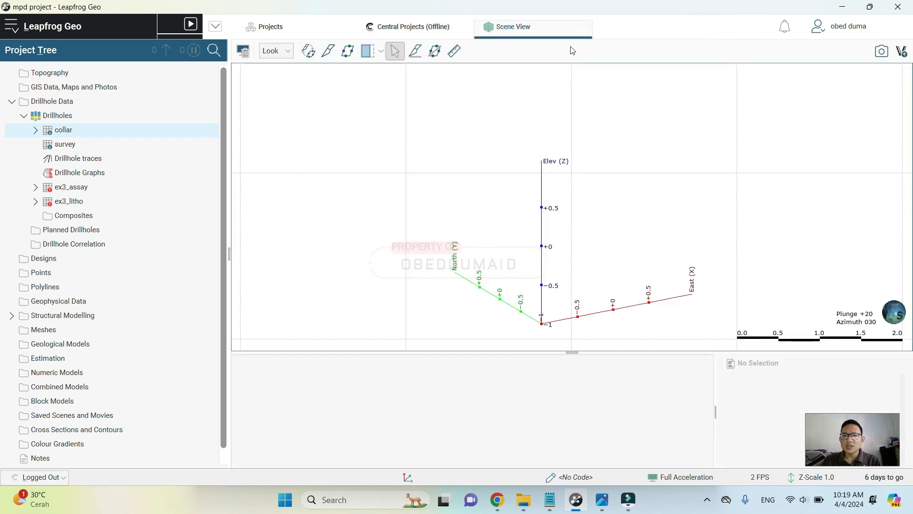
Delete the Drillholes object with all its tables from the project's drillhole data
{"action": "right_click", "coordinate": [59, 118]}
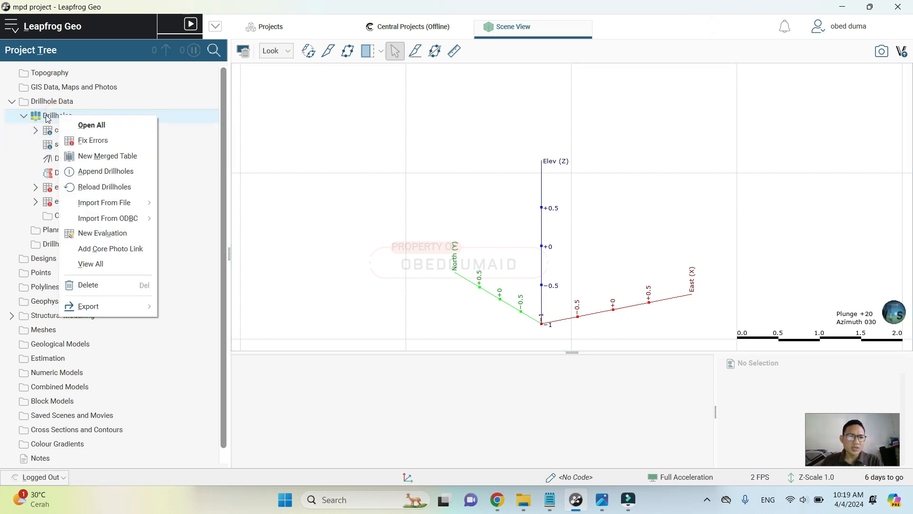
{"action": "left_click", "coordinate": [46, 117]}
{"action": "right_click", "coordinate": [47, 117]}
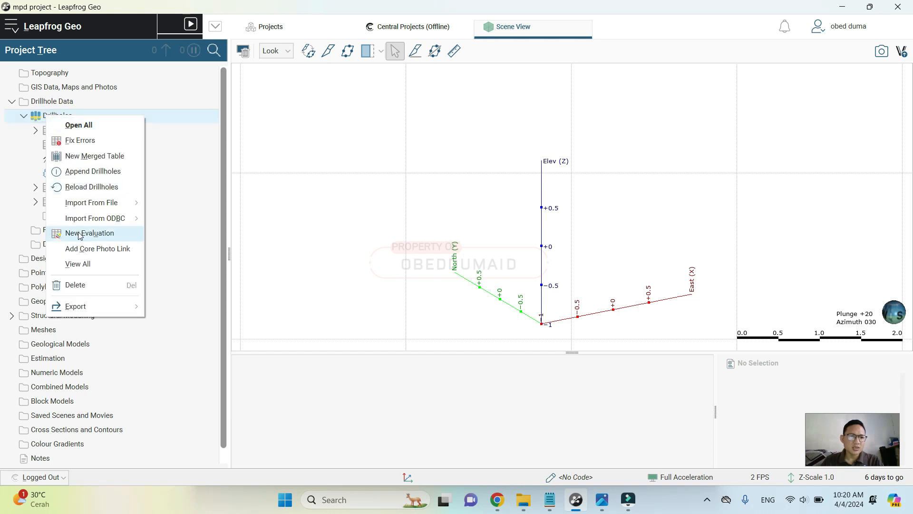
{"action": "left_click", "coordinate": [94, 286]}
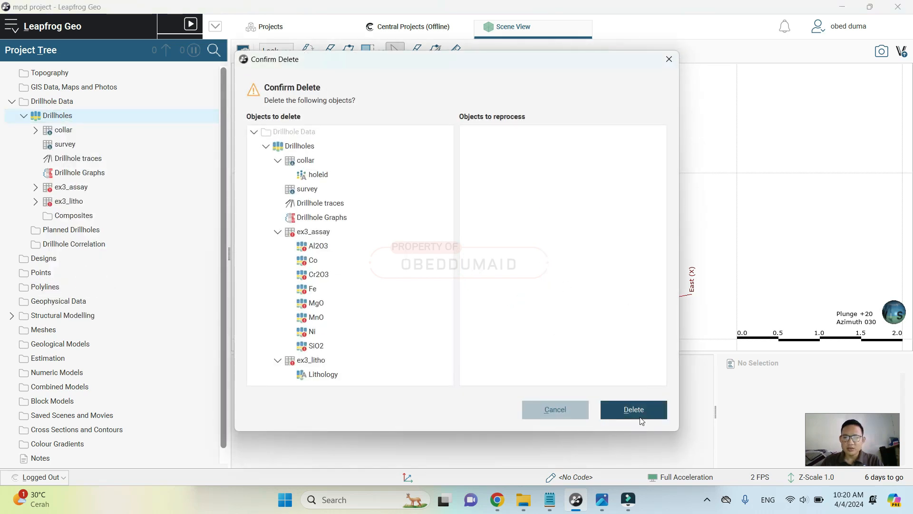
{"action": "left_click", "coordinate": [640, 418]}
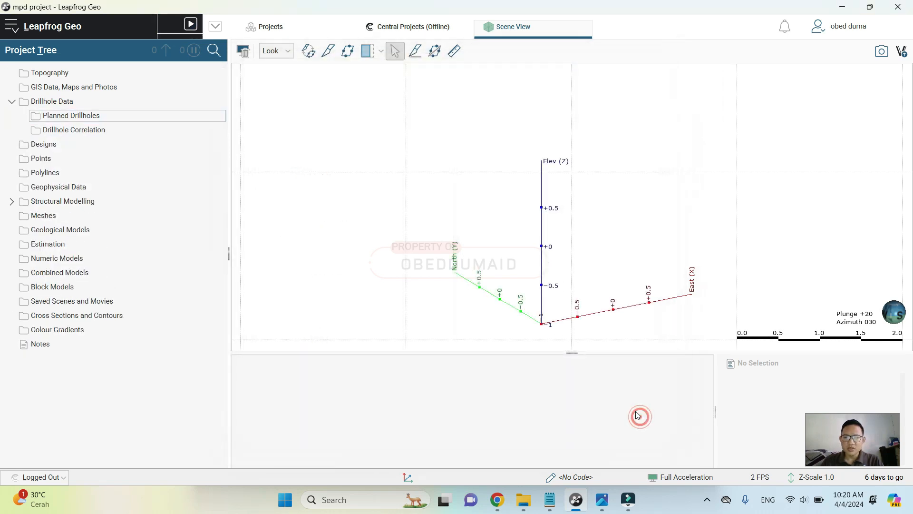
Start a drillhole import and choose A_Collar from the Drillhole Database folder of L_project's Blok A as the collar file
{"action": "right_click", "coordinate": [69, 103]}
{"action": "left_click", "coordinate": [75, 107]}
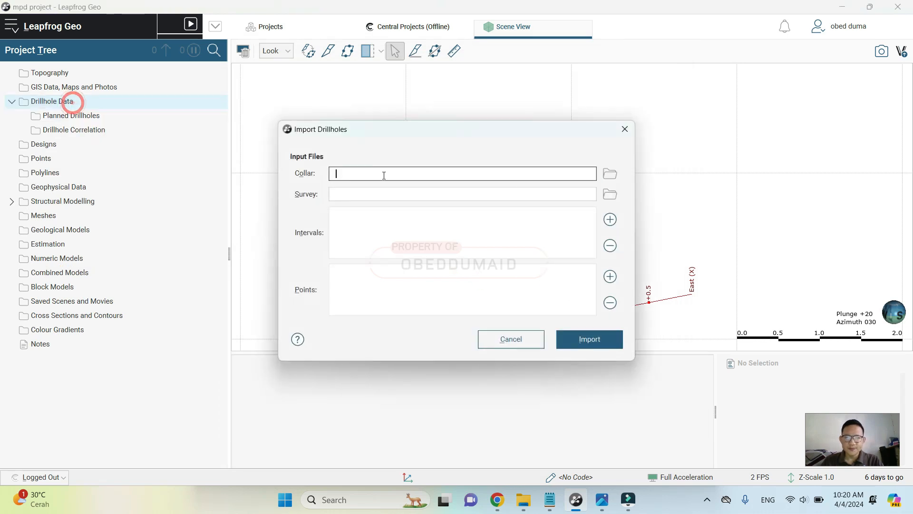
{"action": "left_click", "coordinate": [613, 174]}
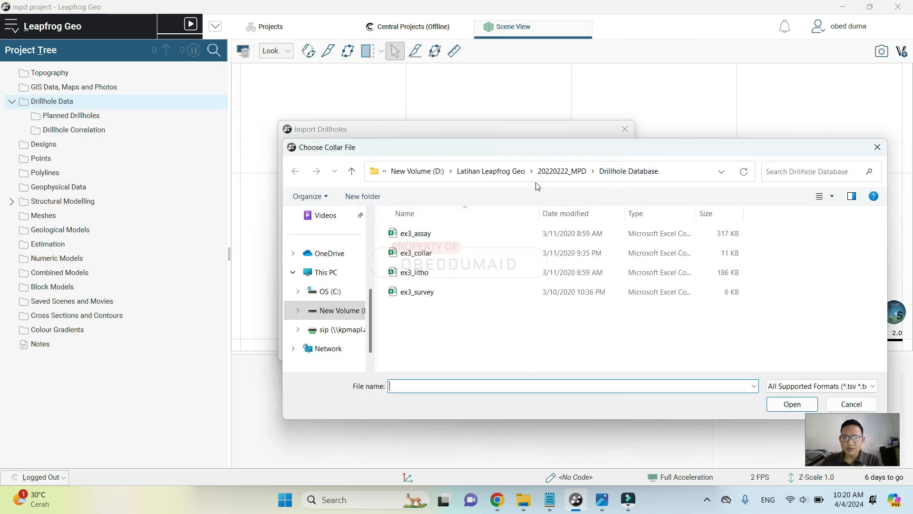
{"action": "left_click", "coordinate": [507, 172]}
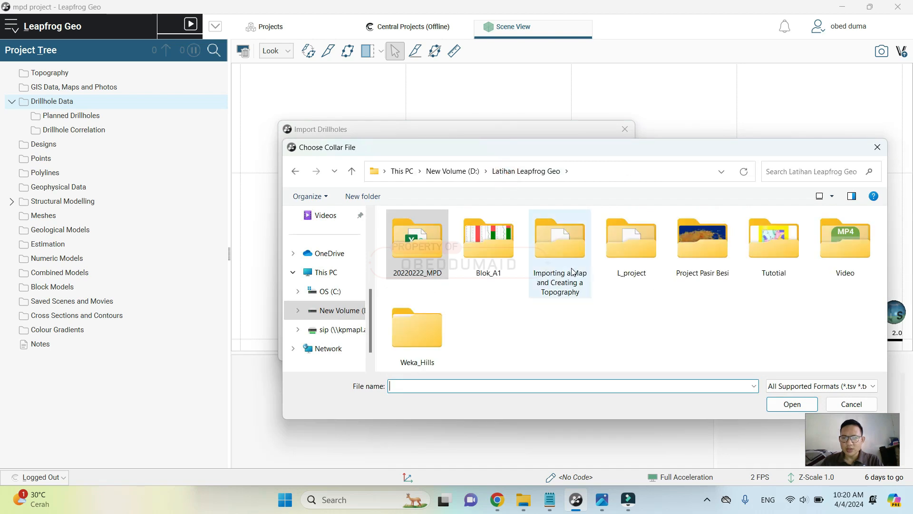
{"action": "double_click", "coordinate": [629, 252]}
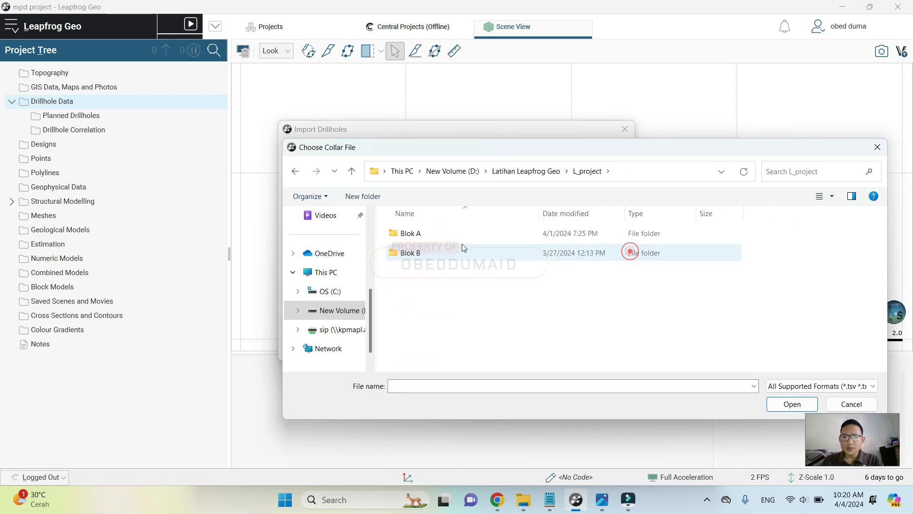
{"action": "double_click", "coordinate": [429, 234]}
{"action": "double_click", "coordinate": [430, 234]}
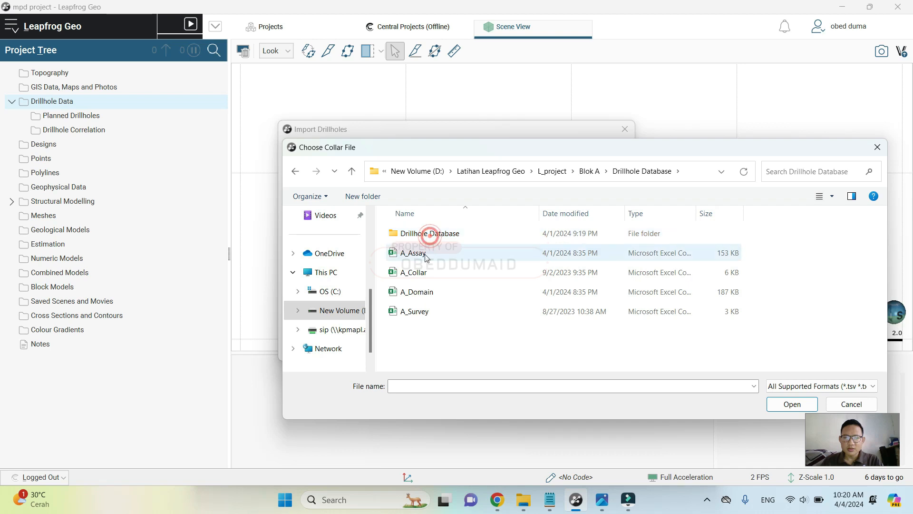
{"action": "left_click_drag", "start_coordinate": [437, 150], "coordinate": [352, 86]}
{"action": "left_click", "coordinate": [333, 208]}
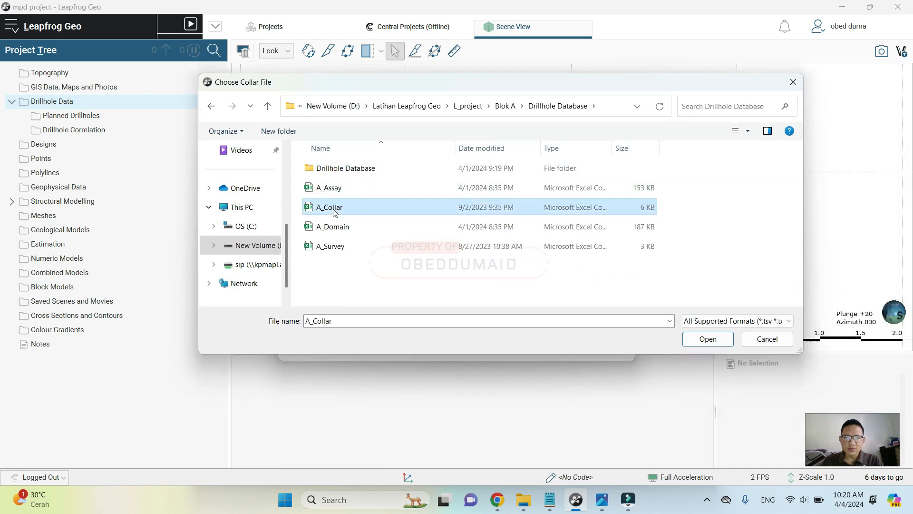
{"action": "left_click", "coordinate": [693, 339]}
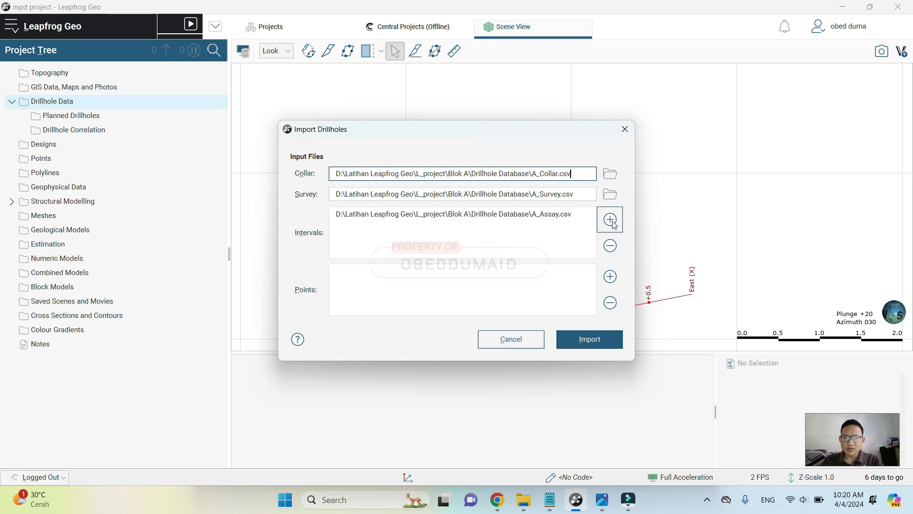
Add A_Domain as another interval file for the drillhole import
{"action": "left_click", "coordinate": [612, 221]}
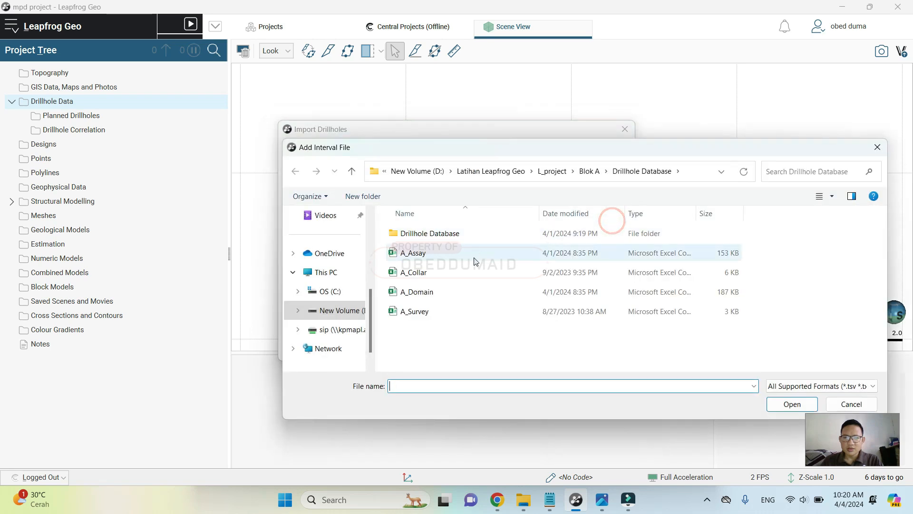
{"action": "left_click", "coordinate": [442, 292]}
{"action": "left_click", "coordinate": [789, 403]}
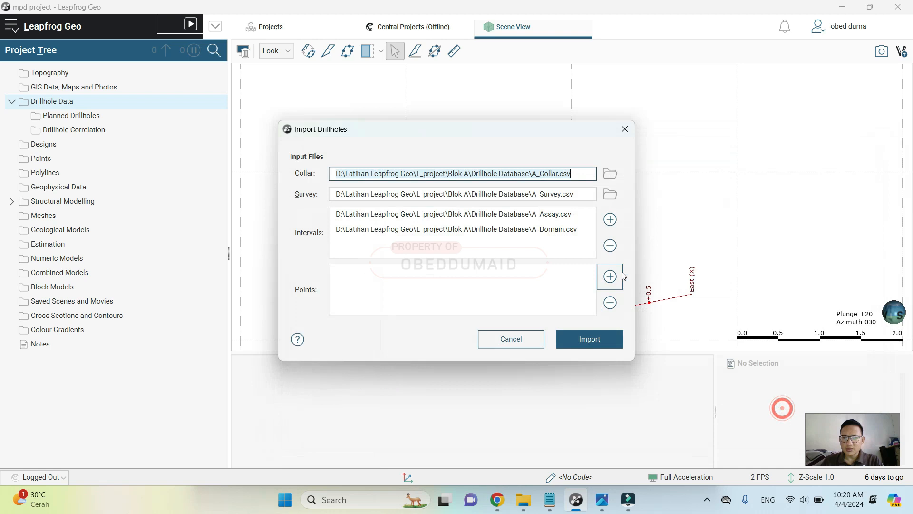
Start importing the chosen files and accept the column assignments of A_Collar.csv and A_Survey.csv
{"action": "left_click_drag", "start_coordinate": [515, 135], "coordinate": [371, 75]}
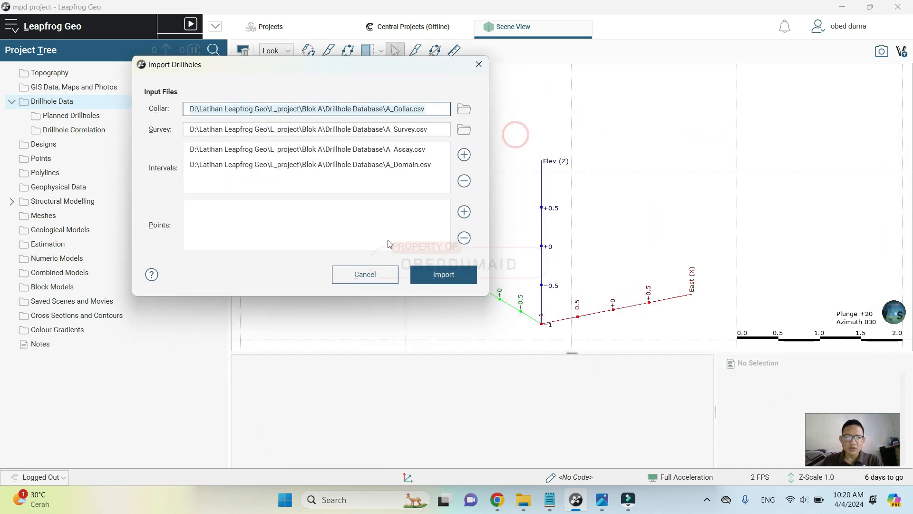
{"action": "left_click", "coordinate": [447, 277]}
{"action": "left_click", "coordinate": [733, 408]}
{"action": "left_click", "coordinate": [734, 412]}
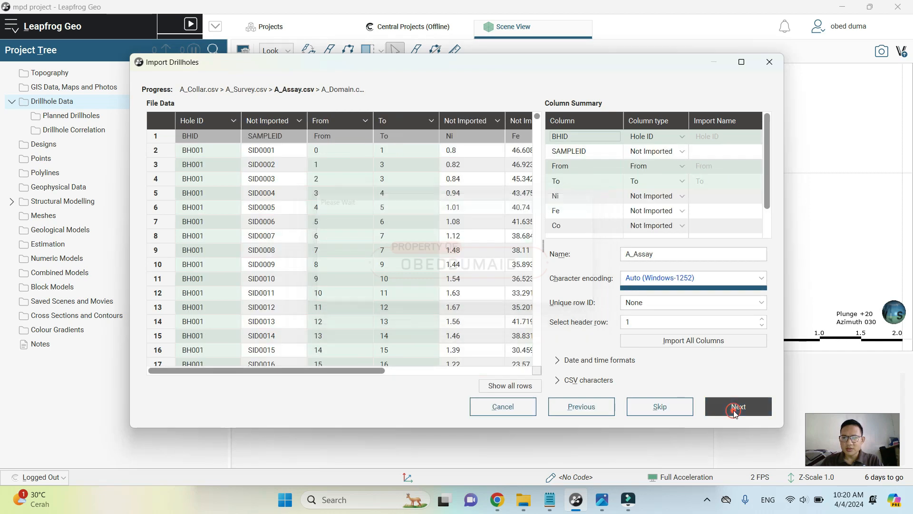
Set the Ni and Fe columns of A_Assay.csv to import as Numeric
{"action": "left_click_drag", "start_coordinate": [328, 370], "coordinate": [416, 370]}
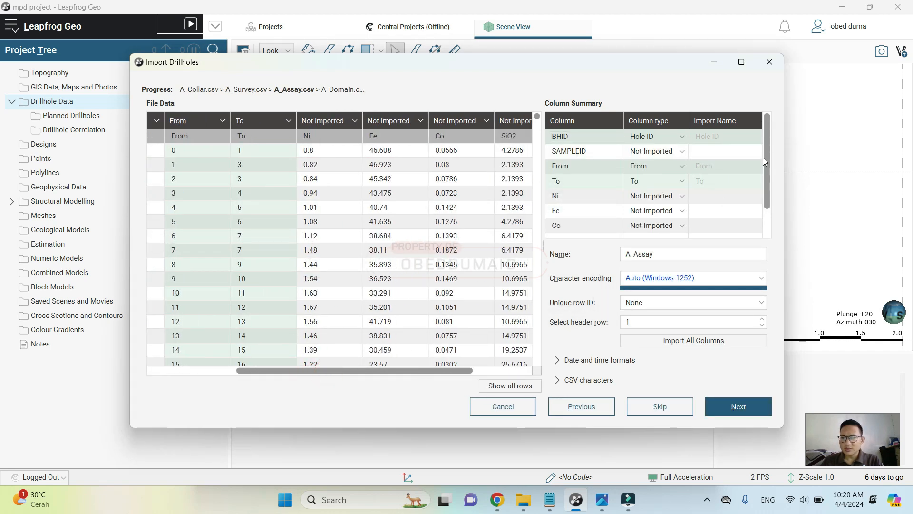
{"action": "left_click_drag", "start_coordinate": [765, 156], "coordinate": [760, 188]}
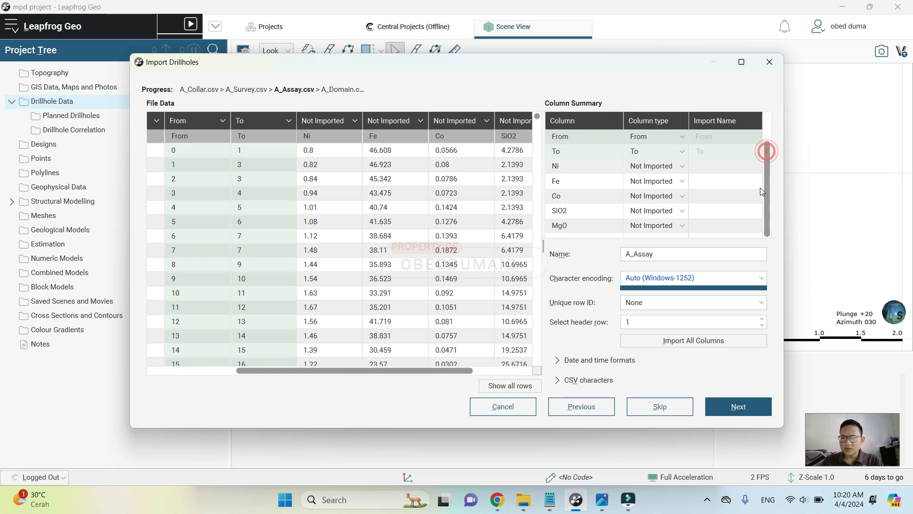
{"action": "left_click", "coordinate": [681, 166]}
{"action": "left_click", "coordinate": [673, 196]}
{"action": "left_click", "coordinate": [679, 166]}
{"action": "left_click", "coordinate": [660, 226]}
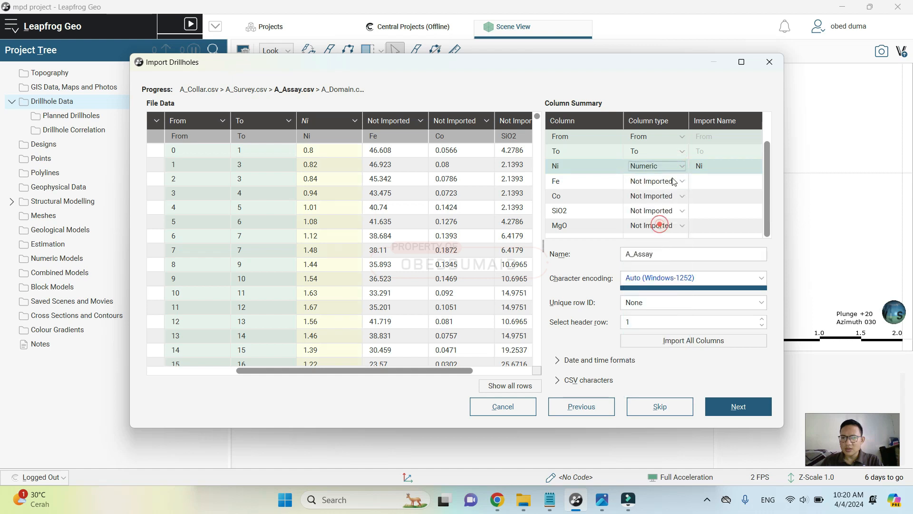
{"action": "left_click", "coordinate": [668, 182]}
{"action": "left_click", "coordinate": [669, 184]}
{"action": "left_click", "coordinate": [668, 184]}
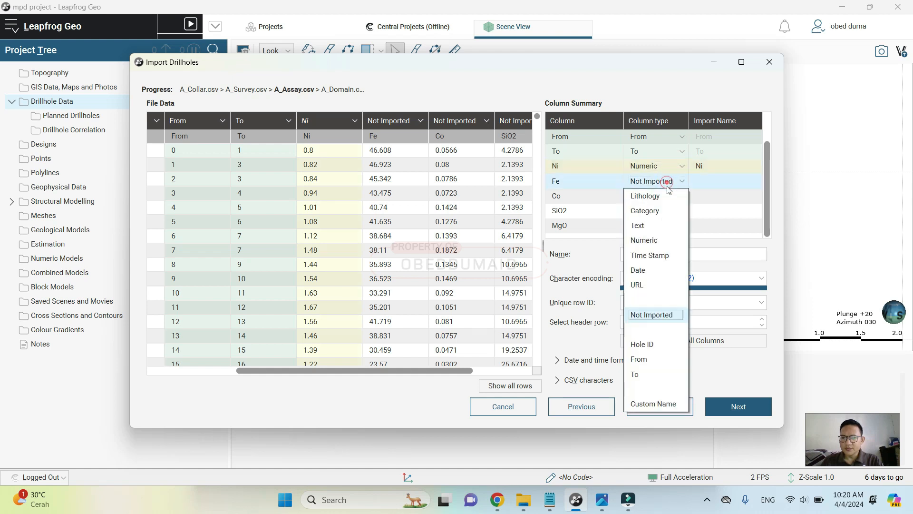
{"action": "left_click", "coordinate": [646, 240]}
Import the Co, SiO2 and MgO columns of A_Assay.csv as Numeric and proceed to A_Domain.csv
{"action": "left_click", "coordinate": [656, 197]}
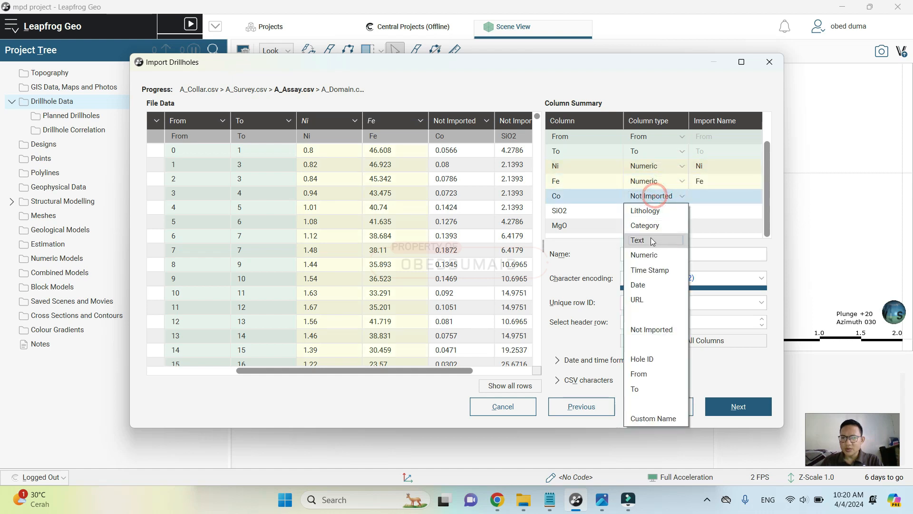
{"action": "left_click", "coordinate": [647, 254]}
{"action": "left_click", "coordinate": [662, 211]}
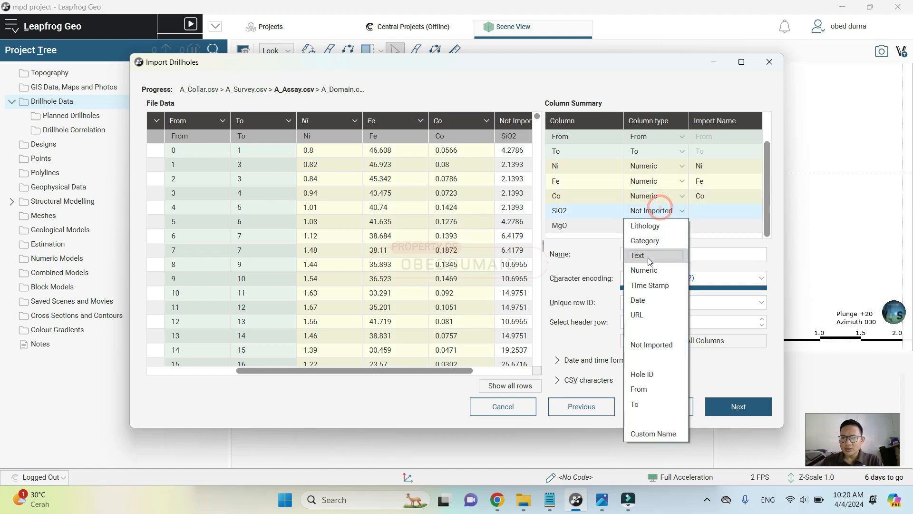
{"action": "left_click", "coordinate": [645, 270]}
{"action": "left_click", "coordinate": [662, 225]}
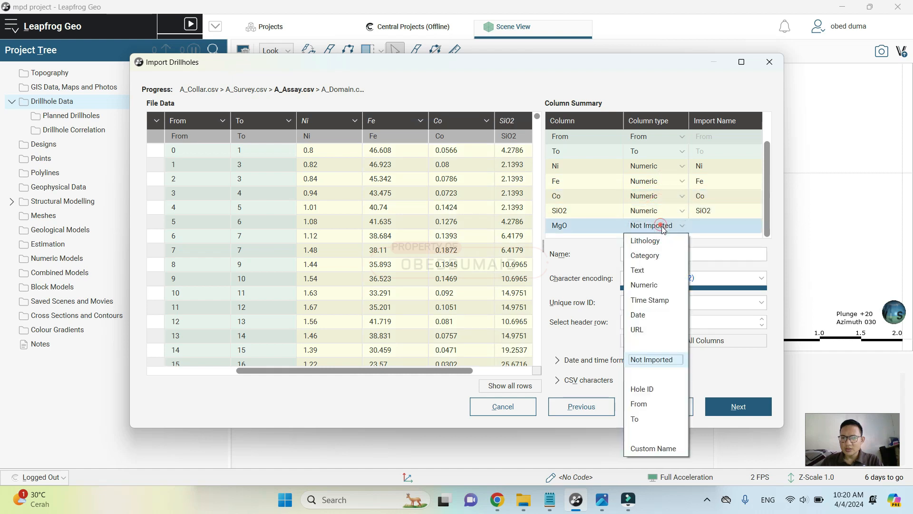
{"action": "left_click", "coordinate": [644, 285]}
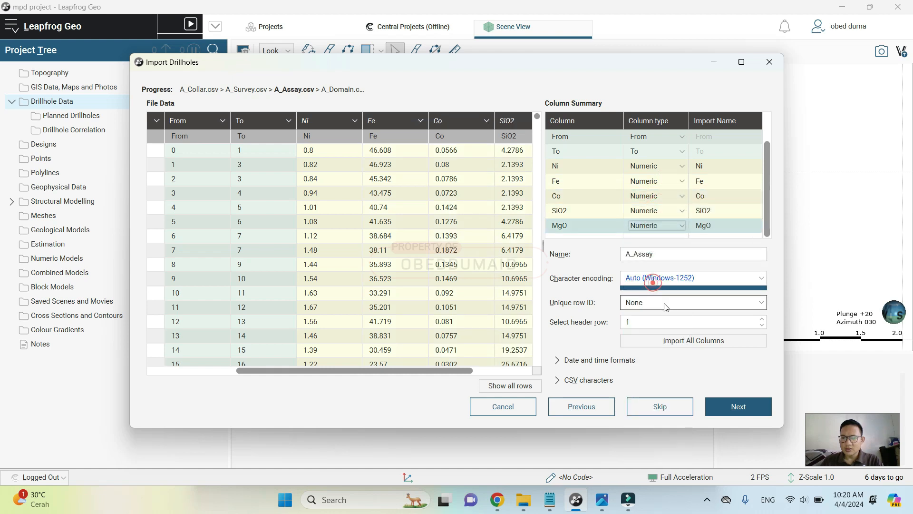
{"action": "left_click", "coordinate": [731, 412]}
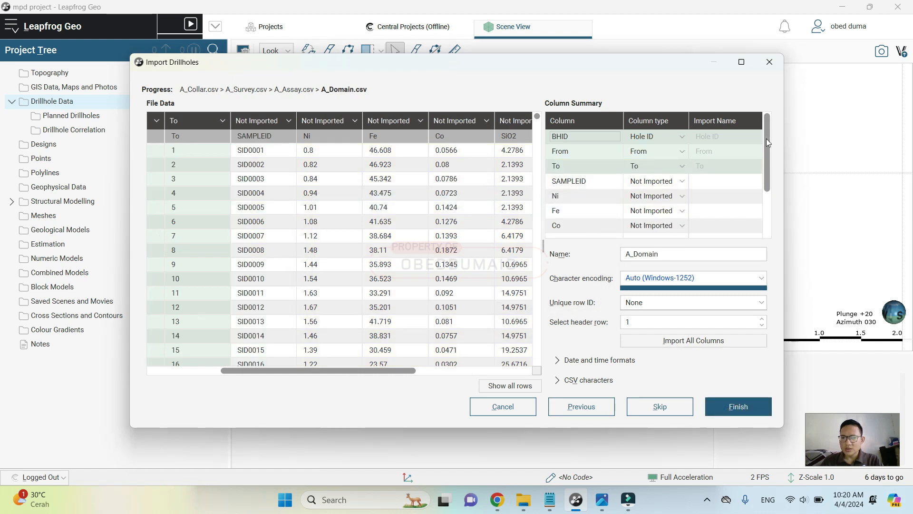
Set the Ni, Fe and Co columns of A_Domain.csv to import as Numeric
{"action": "left_click_drag", "start_coordinate": [767, 139], "coordinate": [766, 192]}
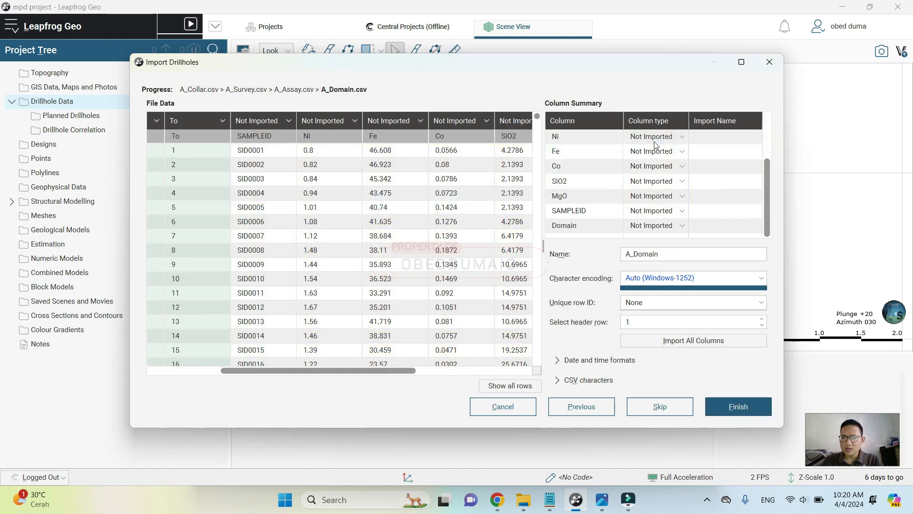
{"action": "scroll", "coordinate": [661, 156], "scroll_direction": "up", "scroll_amount": 2}
{"action": "left_click", "coordinate": [668, 186]}
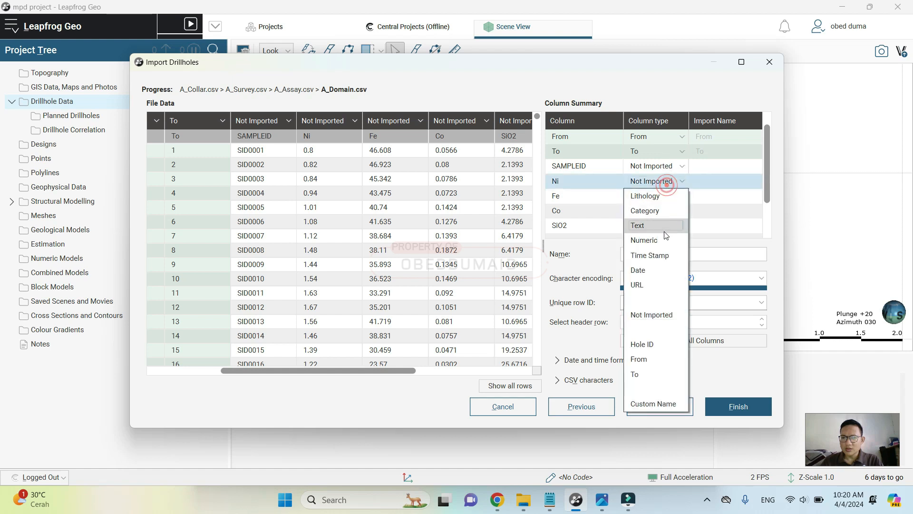
{"action": "left_click", "coordinate": [652, 240]}
{"action": "left_click", "coordinate": [664, 196]}
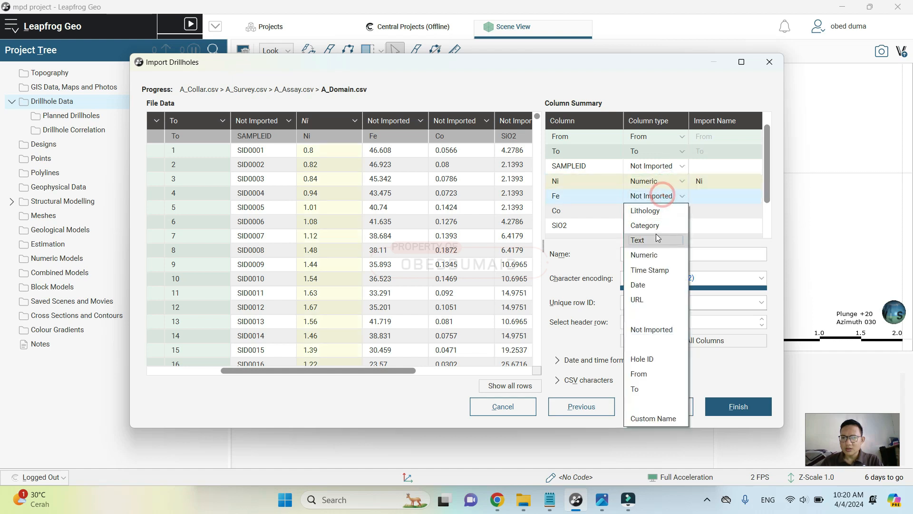
{"action": "left_click", "coordinate": [644, 254]}
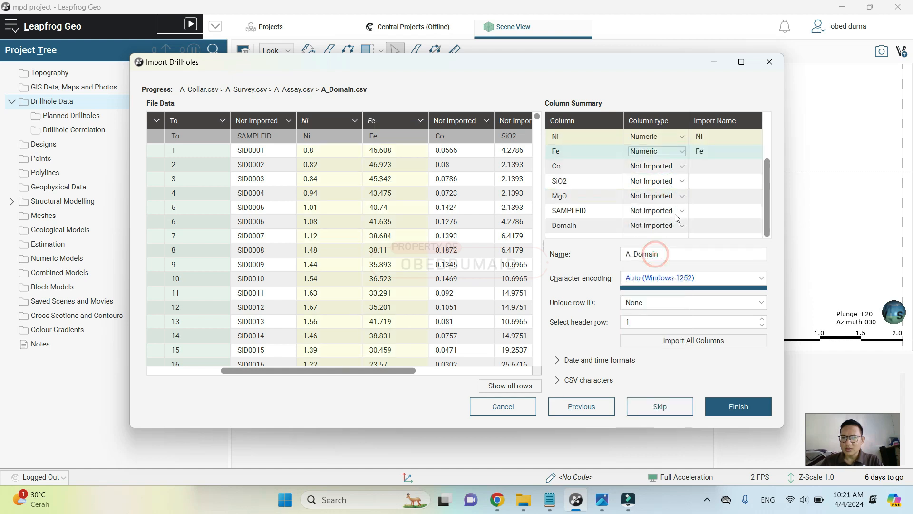
{"action": "left_click", "coordinate": [666, 165]}
{"action": "left_click", "coordinate": [665, 220]}
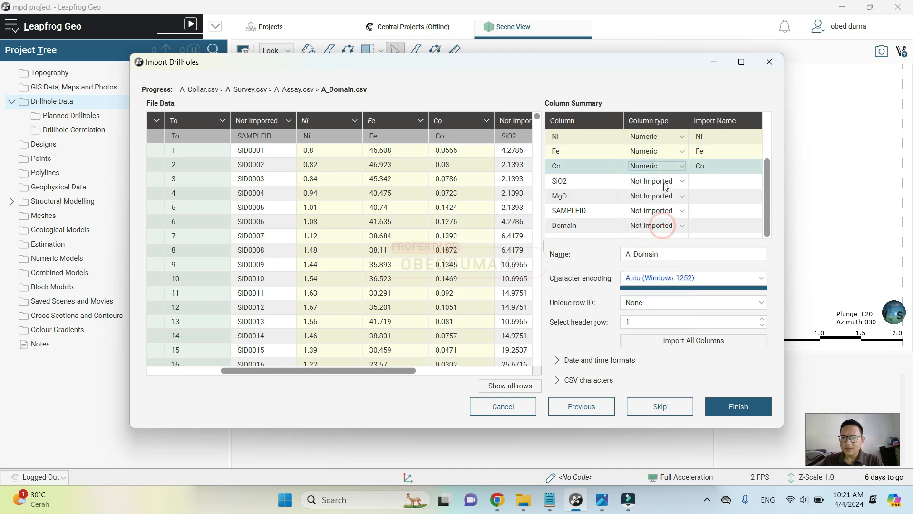
Set the SiO2 and MgO columns of A_Domain.csv to import as Numeric
{"action": "left_click", "coordinate": [666, 182]}
{"action": "left_click", "coordinate": [656, 239]}
{"action": "left_click", "coordinate": [659, 199]}
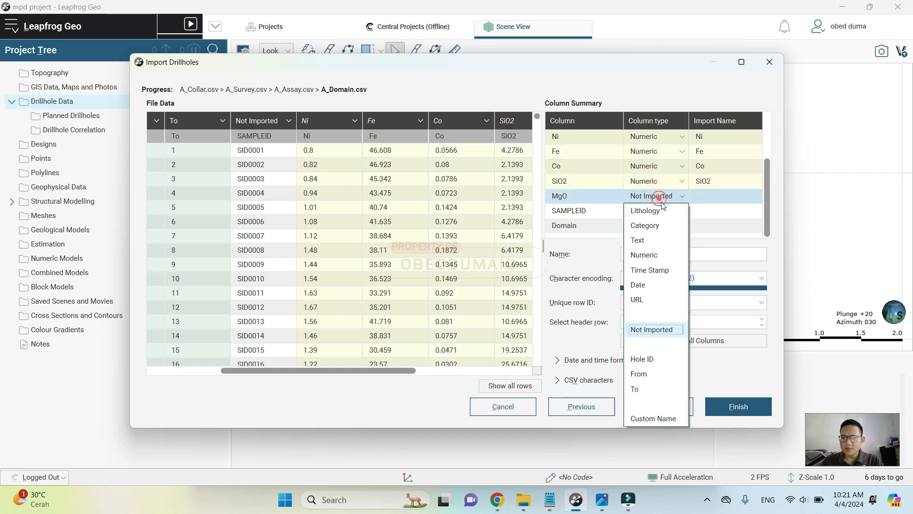
{"action": "left_click", "coordinate": [654, 253]}
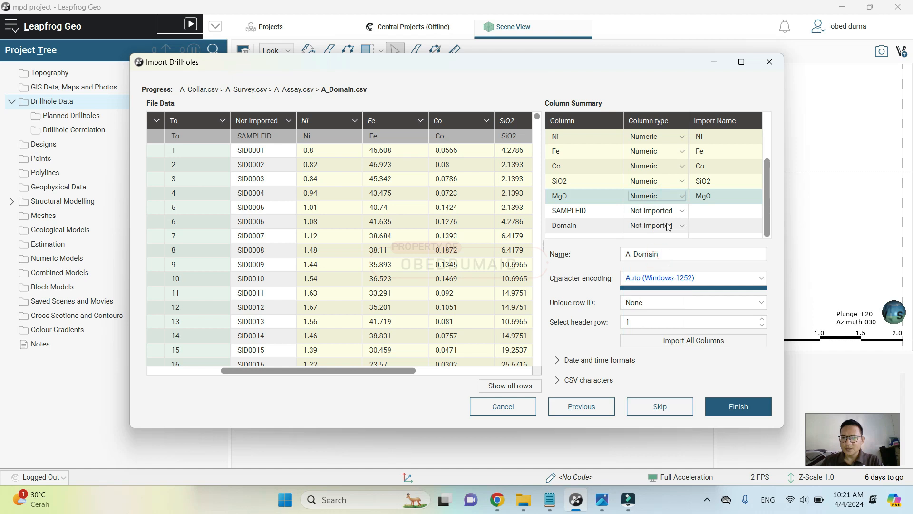
Assign the Domain column of A_Domain.csv as Lithology and finish the drillhole import
{"action": "left_click", "coordinate": [668, 225]}
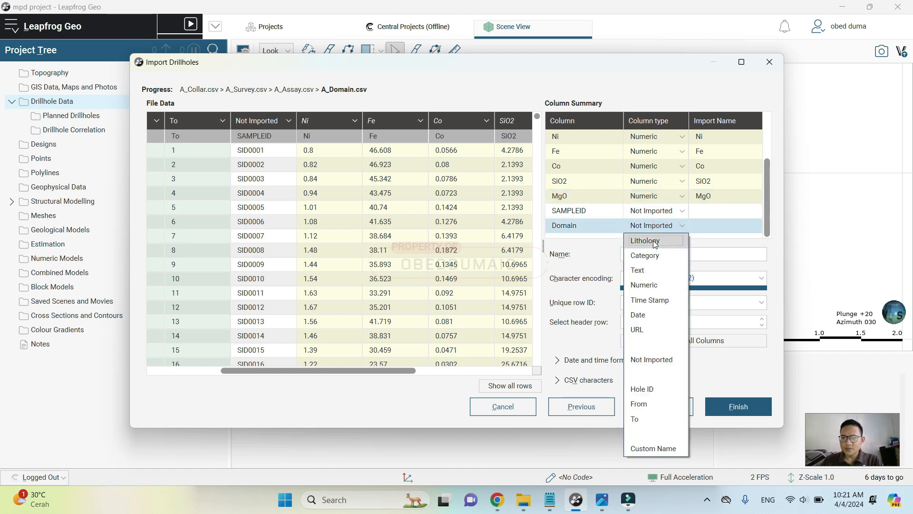
{"action": "left_click", "coordinate": [655, 241]}
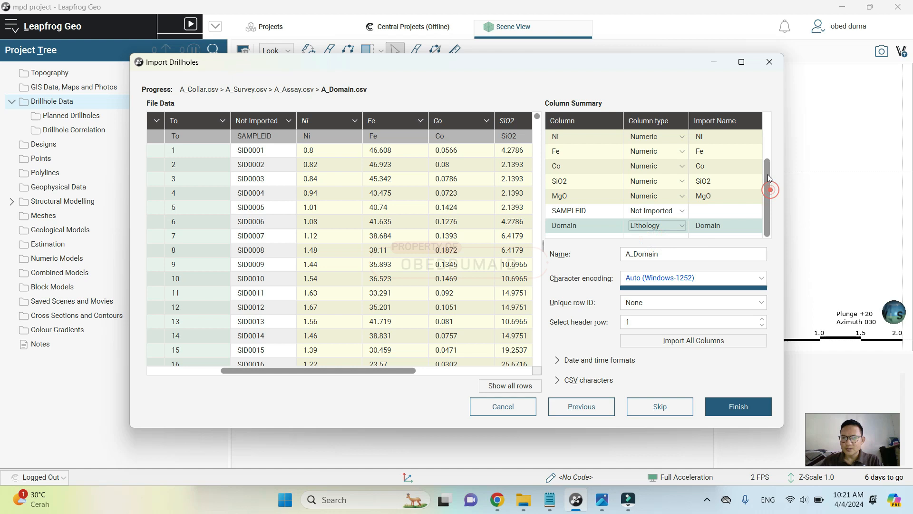
{"action": "mouse_move", "coordinate": [769, 175]}
{"action": "left_mouse_down"}
{"action": "mouse_move", "coordinate": [767, 133]}
{"action": "mouse_move", "coordinate": [767, 192]}
{"action": "left_mouse_up"}
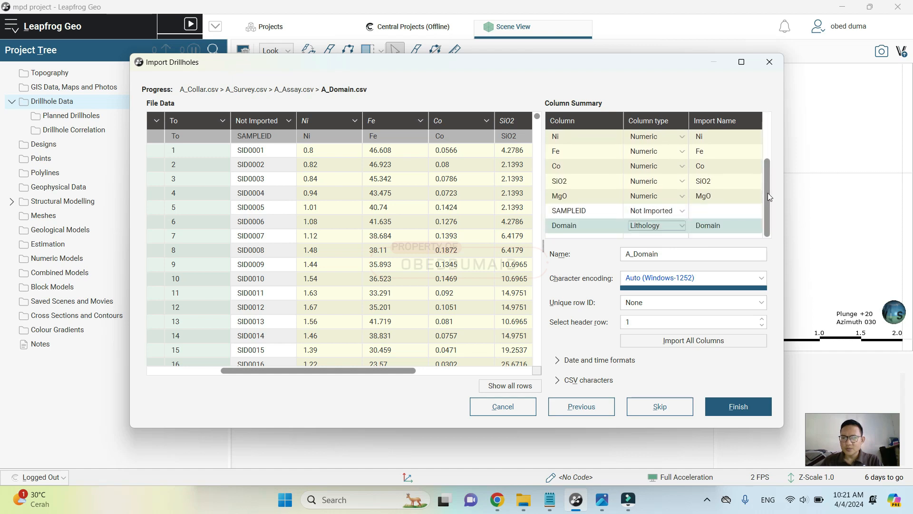
{"action": "left_click", "coordinate": [739, 405]}
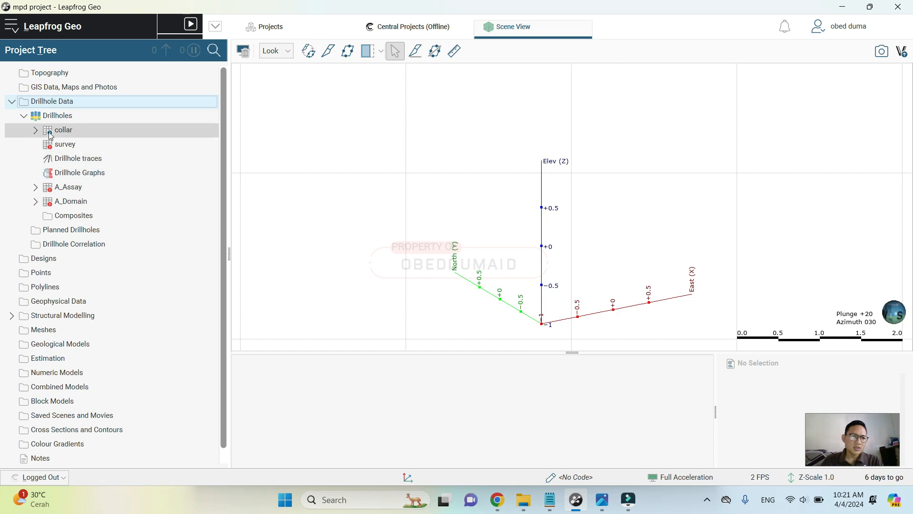
Display the imported collar points in the scene to view the hole locations, then clear the scene
{"action": "right_click", "coordinate": [60, 149]}
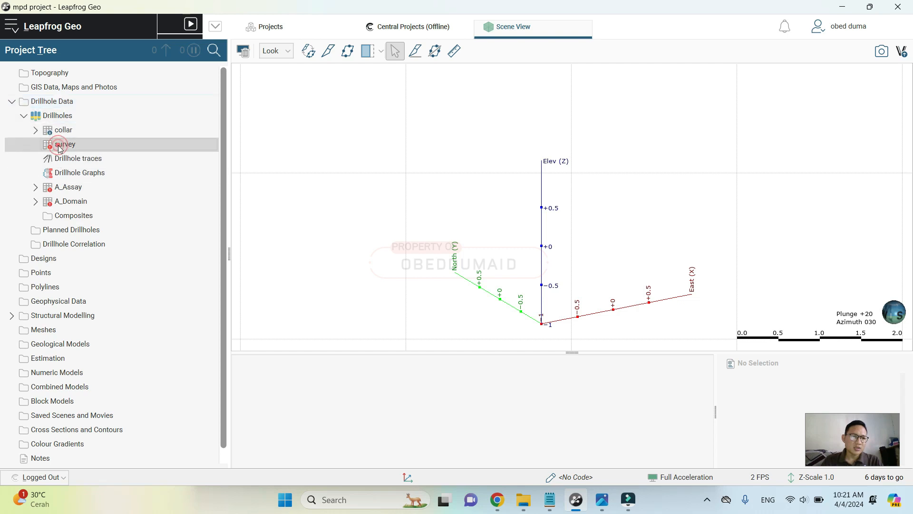
{"action": "left_click", "coordinate": [57, 134]}
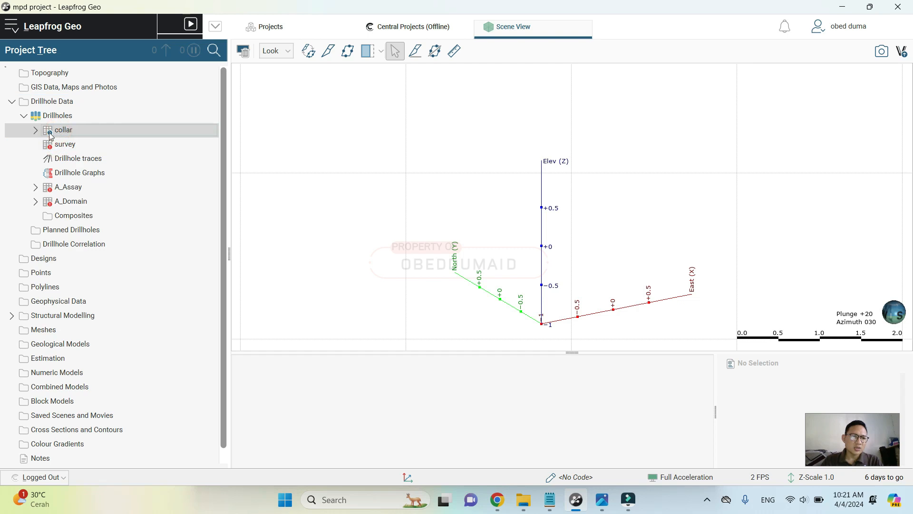
{"action": "left_click_drag", "start_coordinate": [63, 134], "coordinate": [489, 198]}
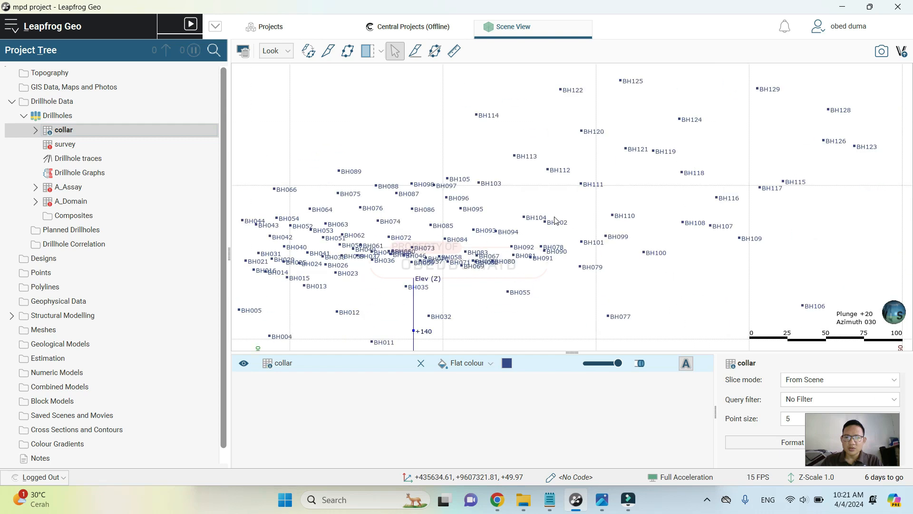
{"action": "left_click", "coordinate": [243, 51]}
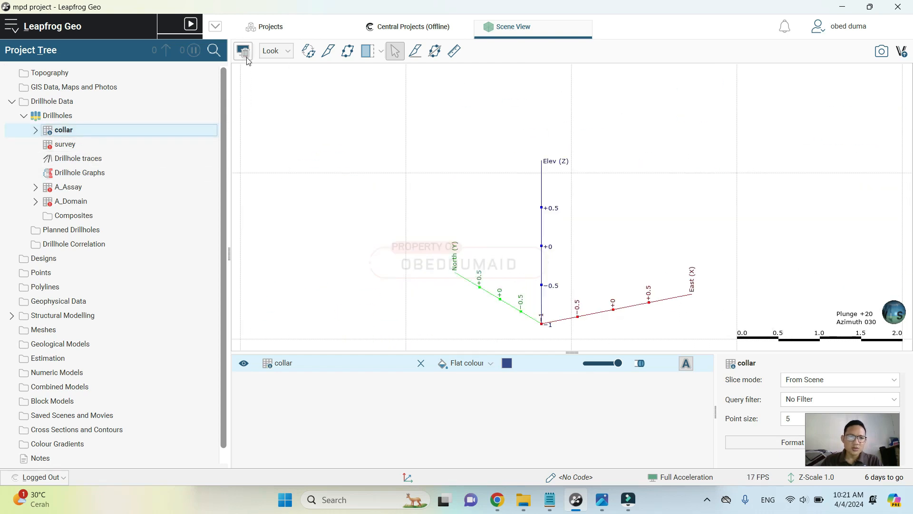
Open the survey table's error list, group the errors by Table and examine the row flagged under Collar max-depth exceeded
{"action": "right_click", "coordinate": [66, 147]}
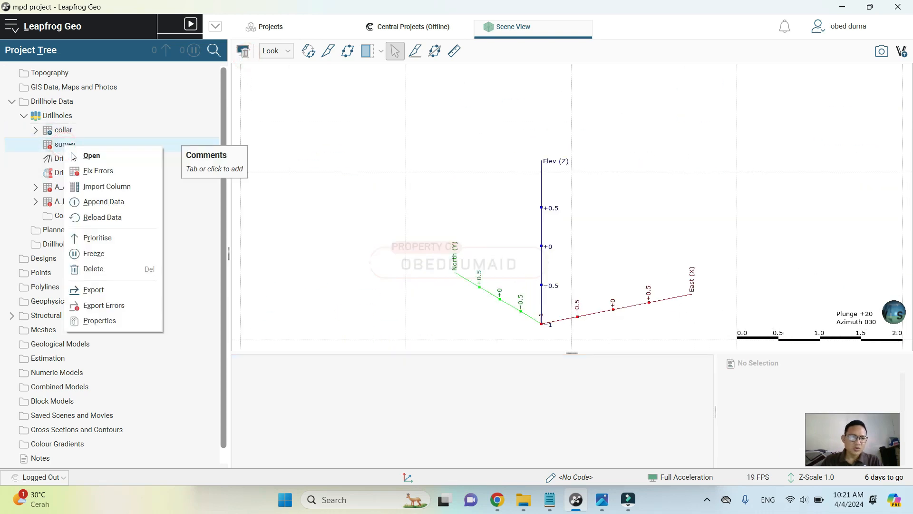
{"action": "left_click", "coordinate": [84, 172]}
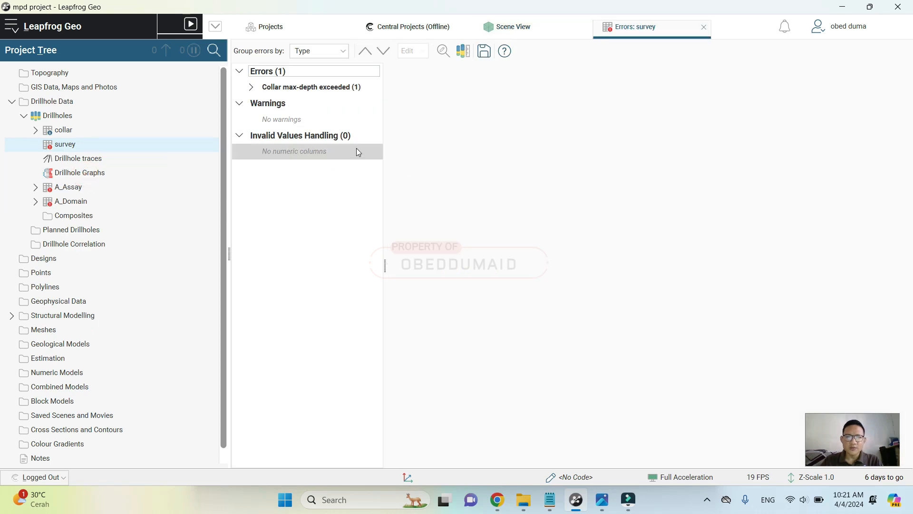
{"action": "left_click", "coordinate": [251, 87]}
{"action": "left_click", "coordinate": [263, 102]}
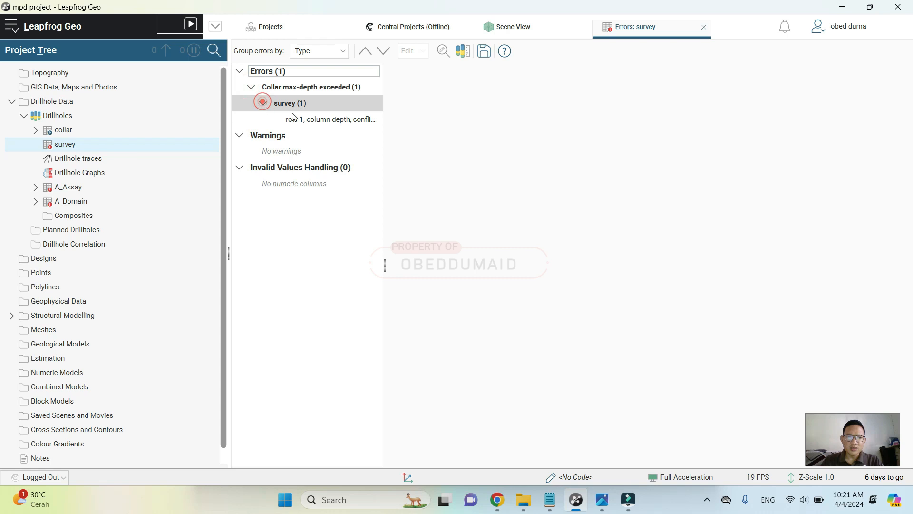
{"action": "left_click", "coordinate": [325, 51]}
{"action": "left_click", "coordinate": [317, 63]}
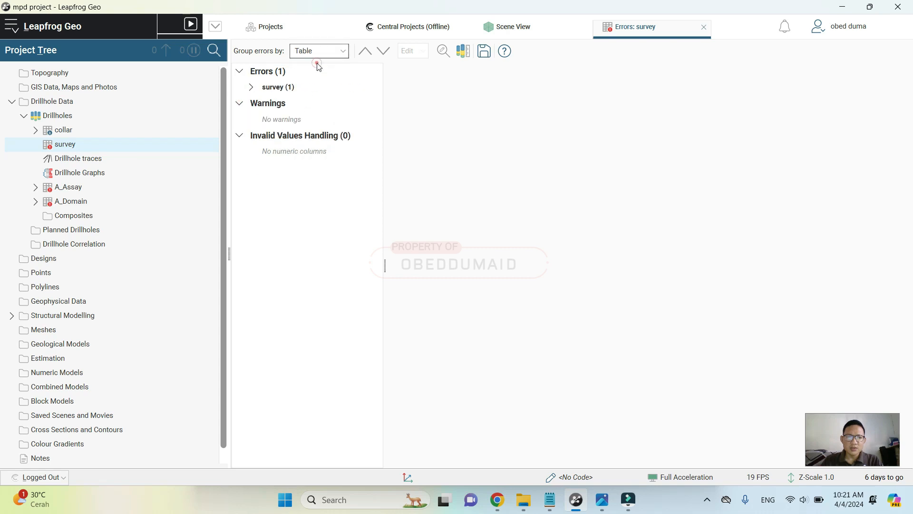
{"action": "left_click", "coordinate": [251, 87]}
{"action": "left_click", "coordinate": [263, 103]}
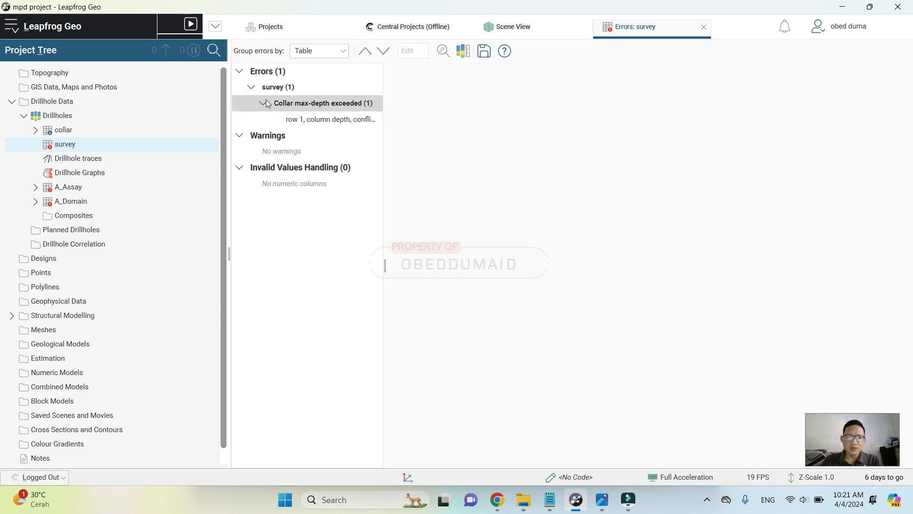
{"action": "left_click", "coordinate": [291, 118]}
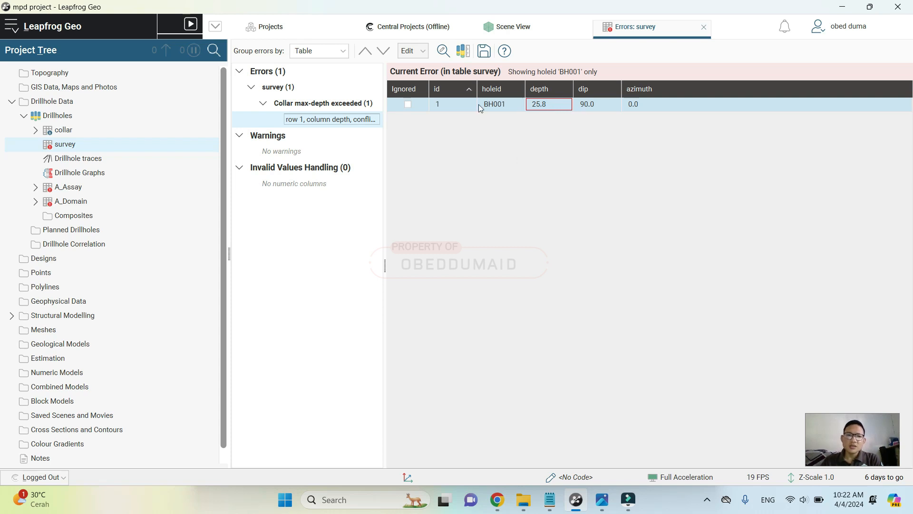
Open the A_Assay table's error list and examine the row flagged under From depth >= to depth
{"action": "left_click", "coordinate": [72, 191]}
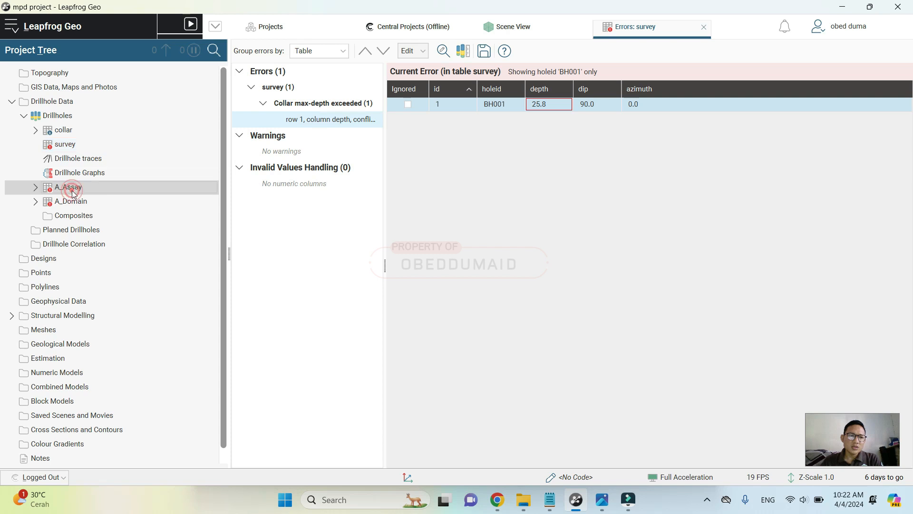
{"action": "right_click", "coordinate": [72, 190]}
{"action": "left_click", "coordinate": [91, 214]}
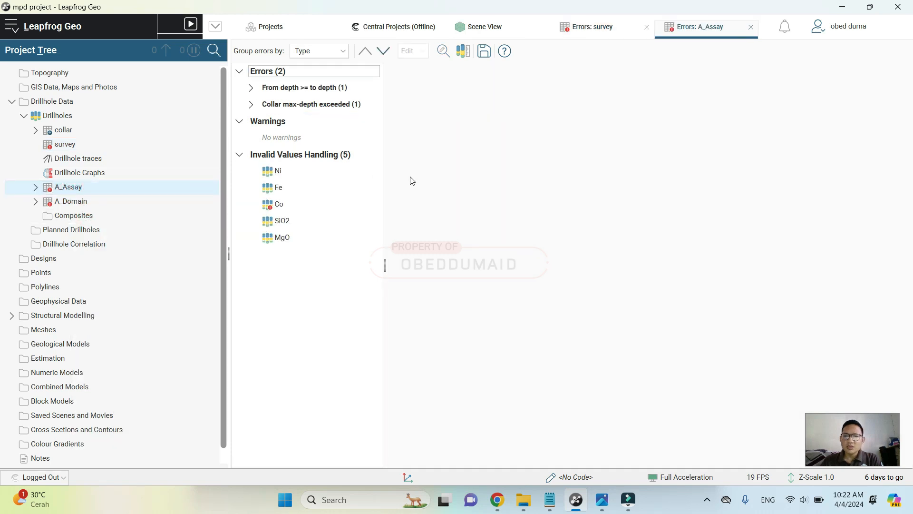
{"action": "left_click", "coordinate": [251, 88]}
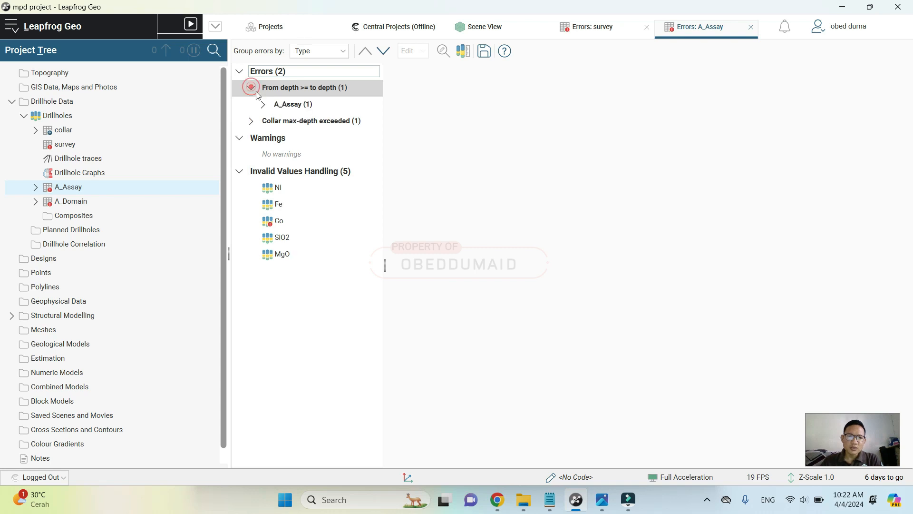
{"action": "left_click", "coordinate": [251, 122]}
{"action": "left_click", "coordinate": [282, 104]}
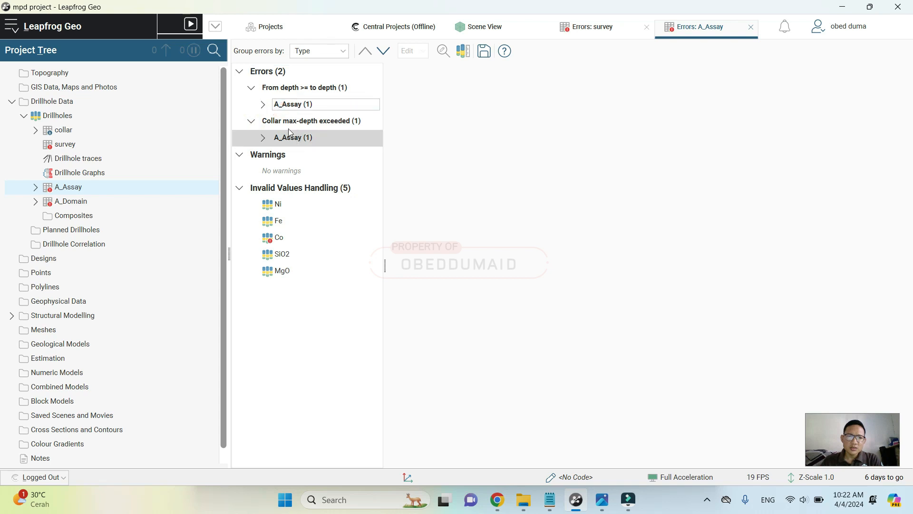
{"action": "left_click", "coordinate": [263, 104]}
{"action": "left_click", "coordinate": [316, 119]}
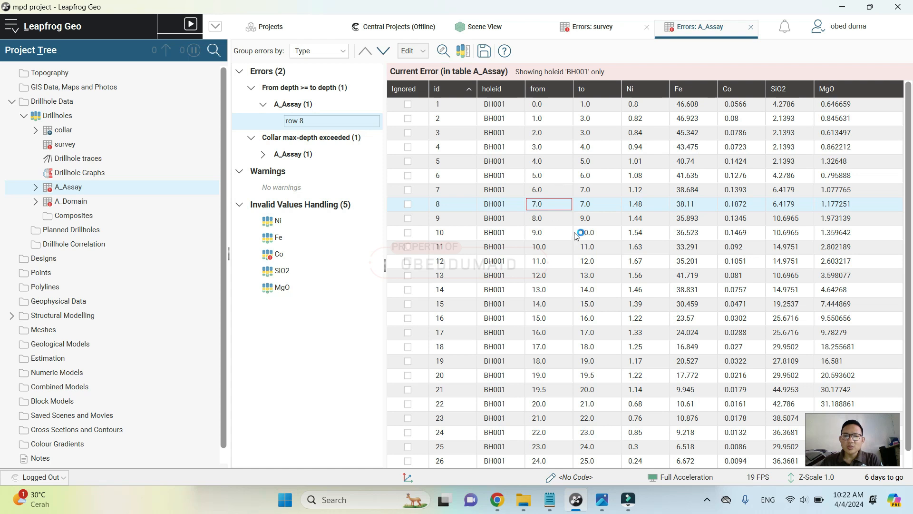
Examine the A_Assay row flagged under Collar max-depth exceeded and the invalid value handling for Co
{"action": "left_click", "coordinate": [263, 154]}
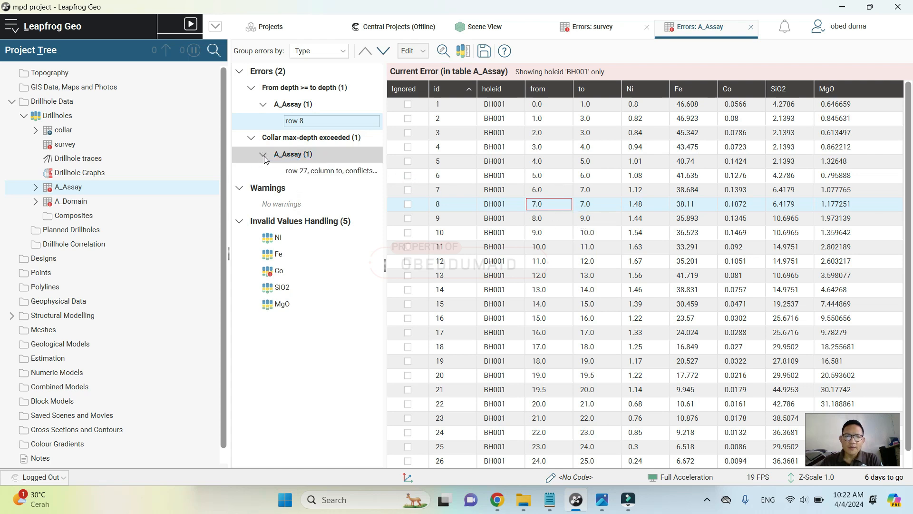
{"action": "left_click", "coordinate": [300, 170]}
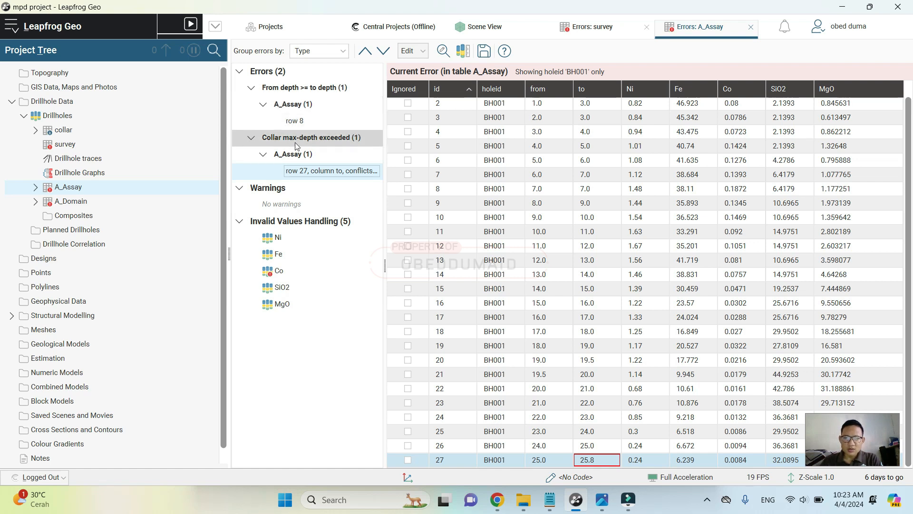
{"action": "left_click", "coordinate": [280, 272]}
{"action": "left_click", "coordinate": [280, 221]}
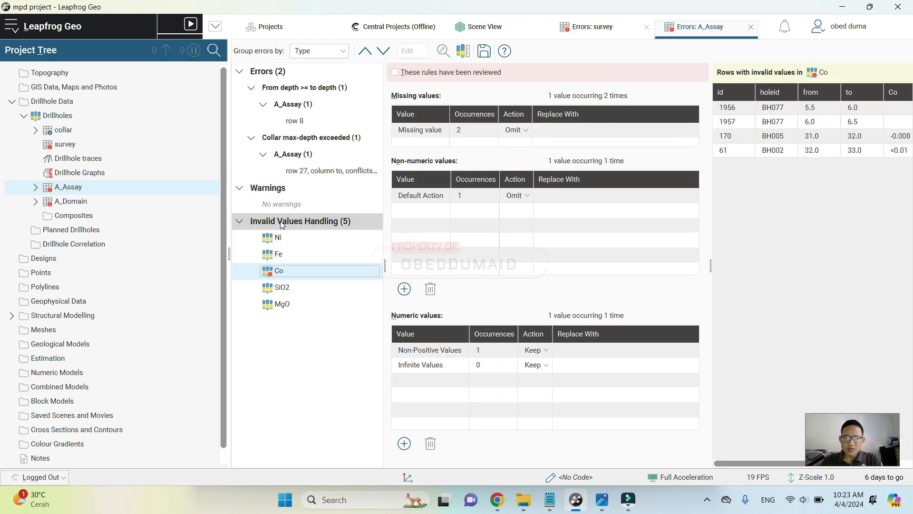
{"action": "left_click", "coordinate": [280, 271]}
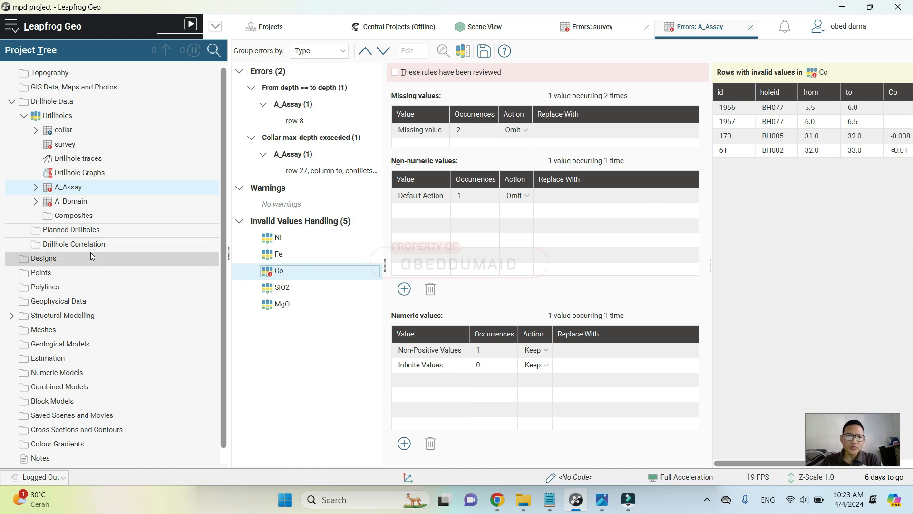
Open the A_Domain table's error list and examine the row flagged under Collar max-depth exceeded
{"action": "right_click", "coordinate": [67, 205]}
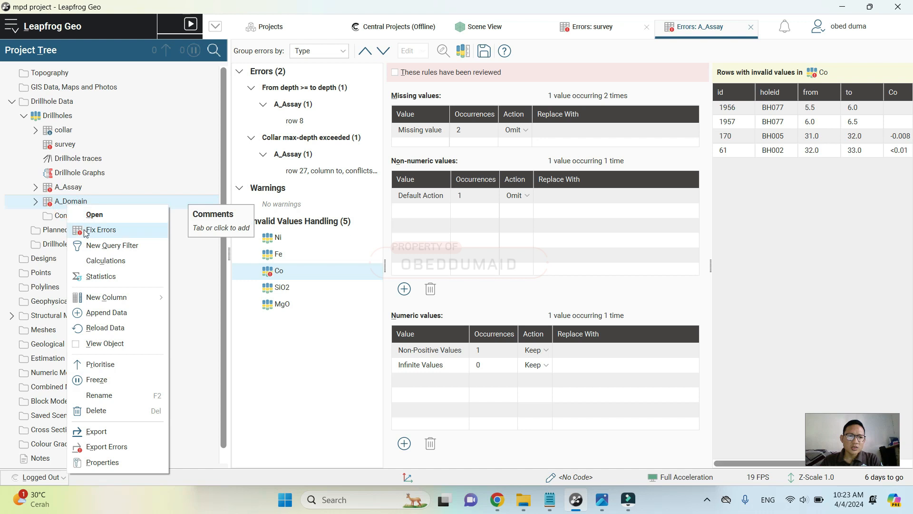
{"action": "left_click", "coordinate": [98, 230]}
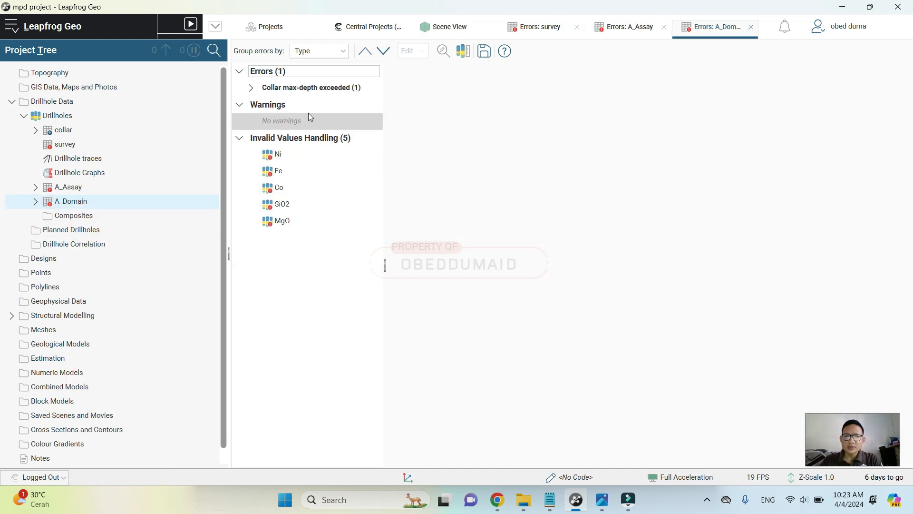
{"action": "left_click", "coordinate": [252, 88]}
{"action": "left_click", "coordinate": [264, 104]}
{"action": "left_click", "coordinate": [293, 120]}
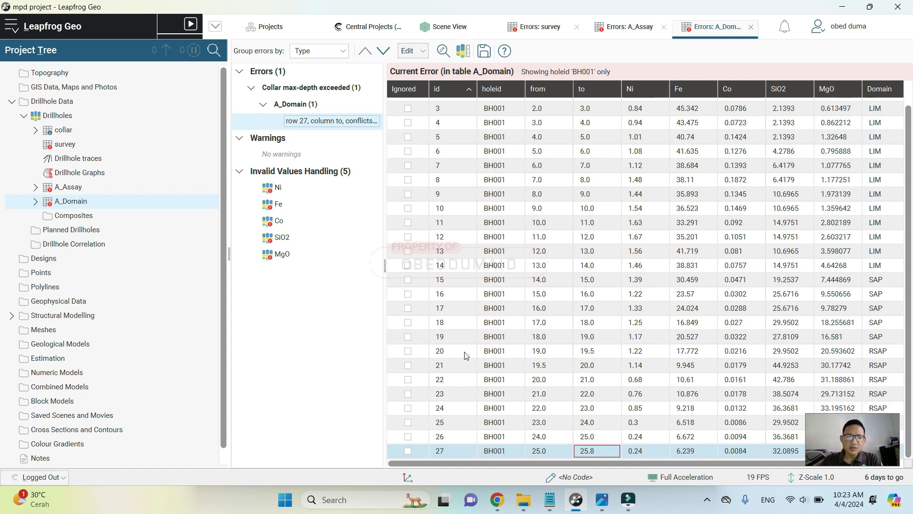
Group the A_Domain errors by Hole and review the invalid value handling for Ni, Fe, Co, SiO2 and MgO
{"action": "left_click", "coordinate": [278, 190]}
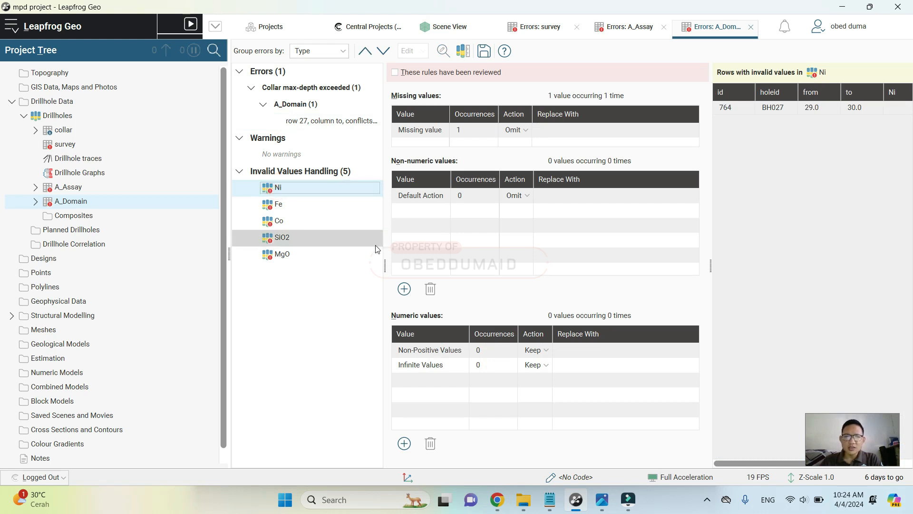
{"action": "left_click", "coordinate": [331, 54]}
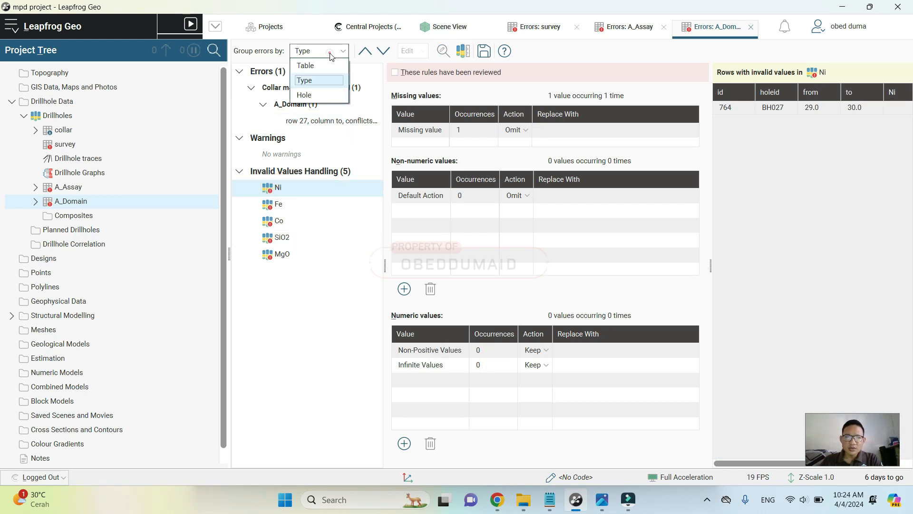
{"action": "left_click", "coordinate": [314, 95]}
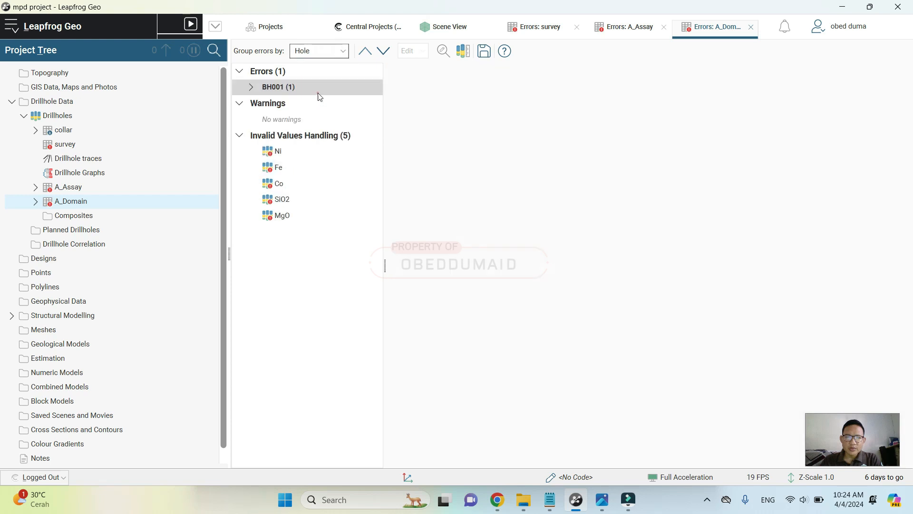
{"action": "left_click", "coordinate": [294, 153]}
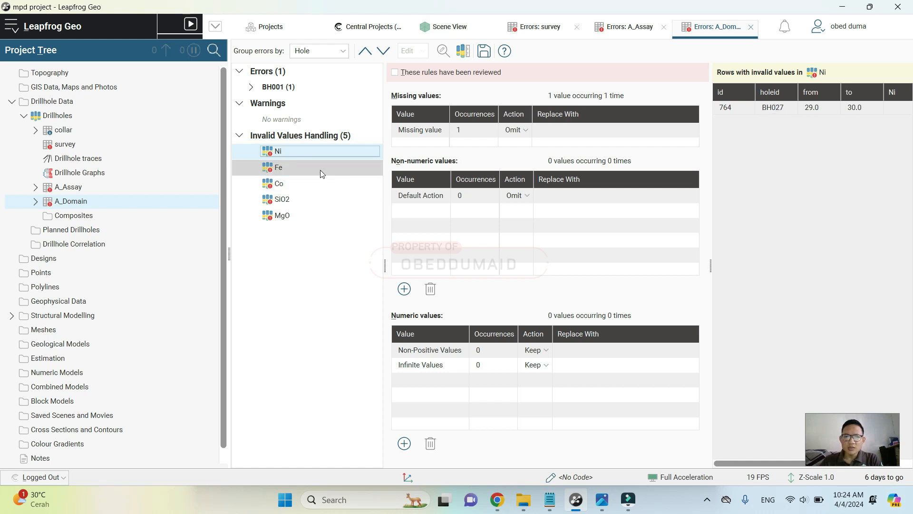
{"action": "left_click", "coordinate": [284, 168]}
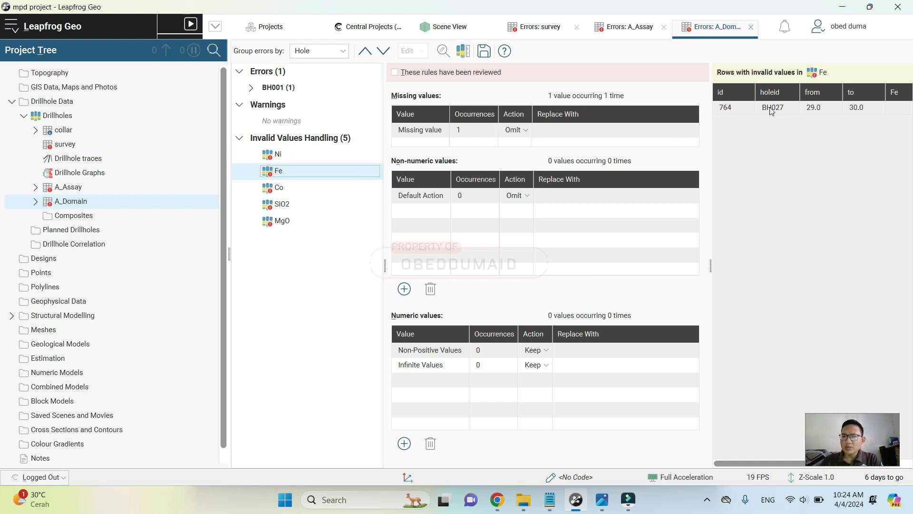
{"action": "left_click", "coordinate": [278, 189]}
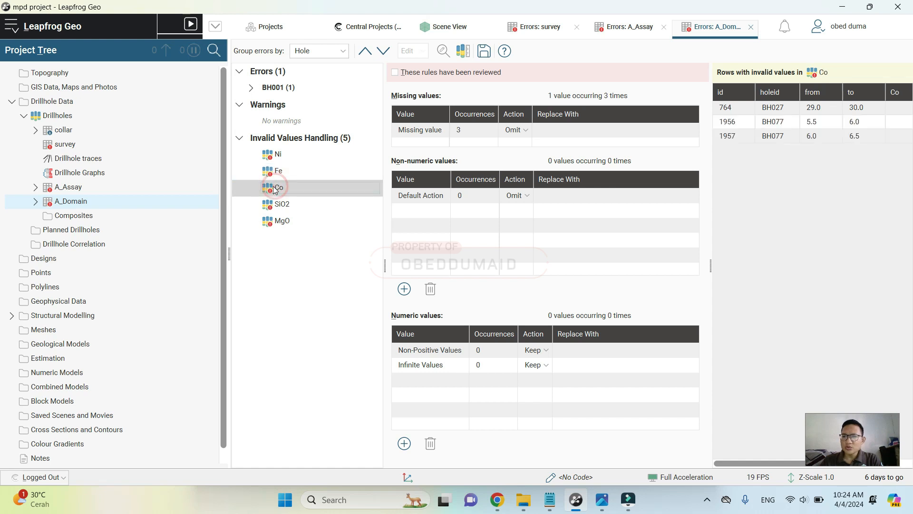
{"action": "left_click", "coordinate": [274, 204]}
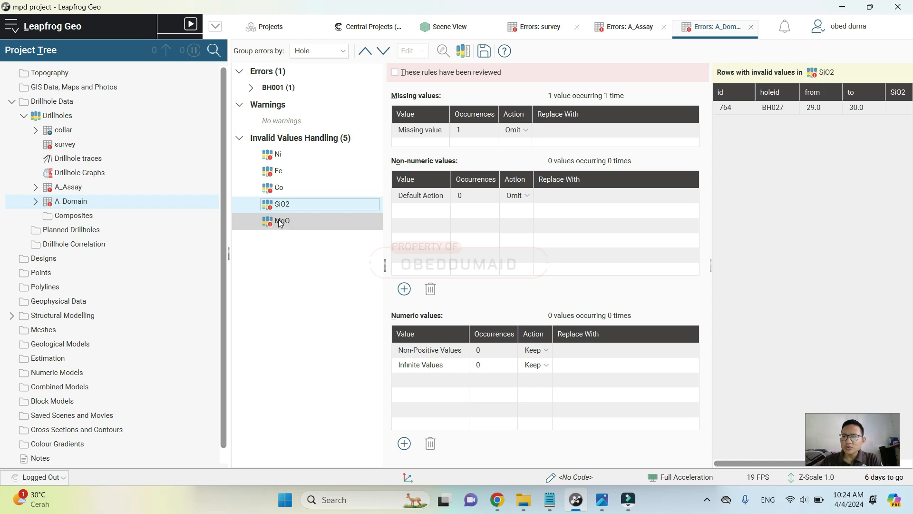
{"action": "left_click", "coordinate": [281, 221]}
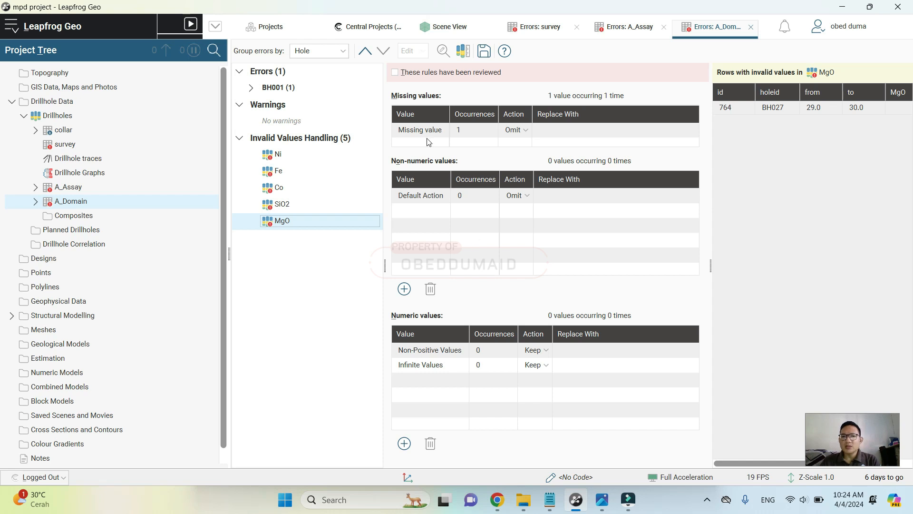
Close the A_Domain, A_Assay and survey error views and enlarge the 3D scene area
{"action": "left_click", "coordinate": [750, 27]}
{"action": "left_click", "coordinate": [751, 28]}
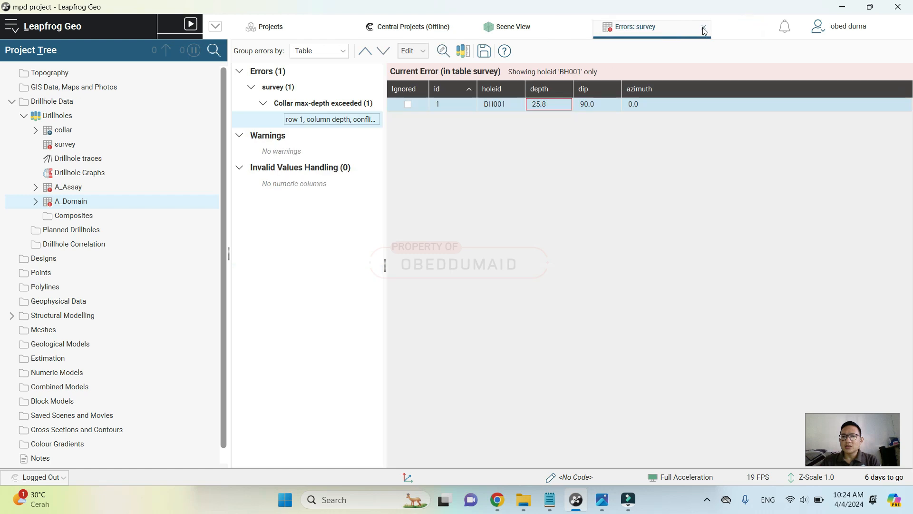
{"action": "left_click", "coordinate": [703, 27]}
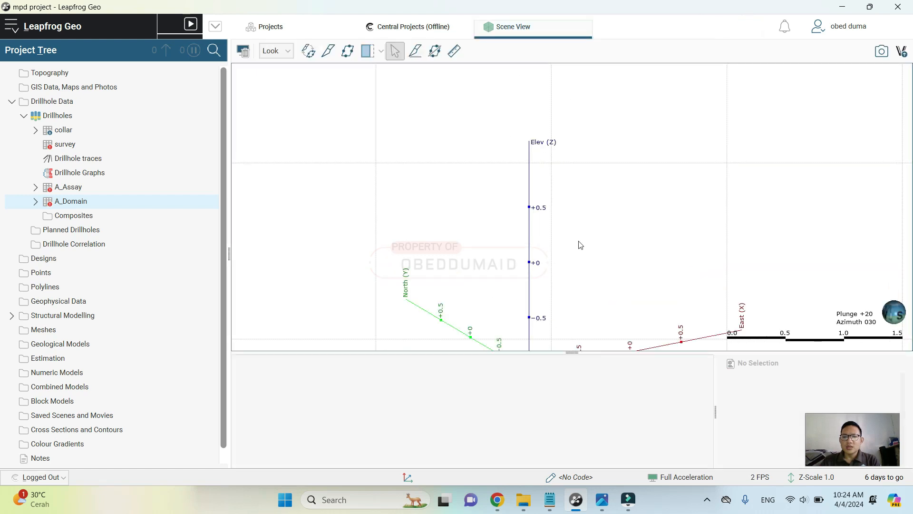
{"action": "left_click_drag", "start_coordinate": [537, 353], "coordinate": [540, 388]}
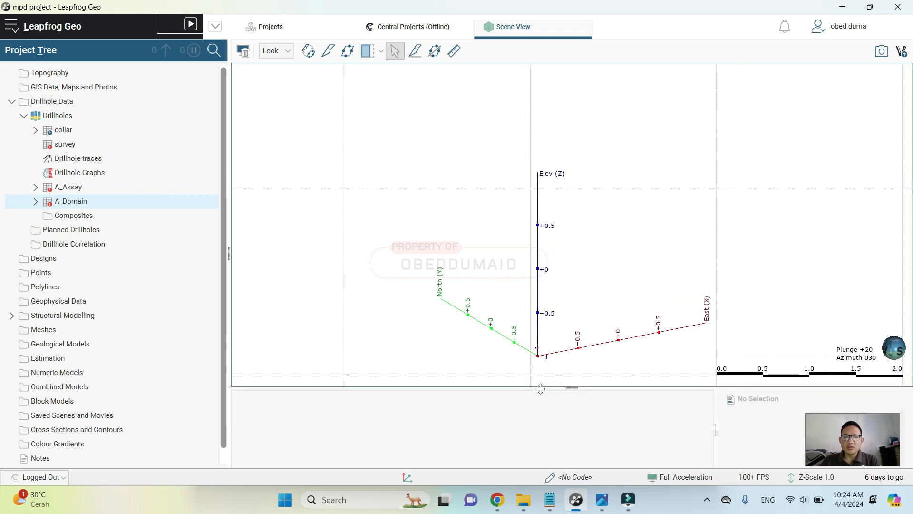
{"action": "left_click_drag", "start_coordinate": [538, 256], "coordinate": [573, 261]}
{"action": "middle_click_drag", "start_coordinate": [573, 261], "coordinate": [536, 223]}
{"action": "left_click_drag", "start_coordinate": [537, 223], "coordinate": [565, 238]}
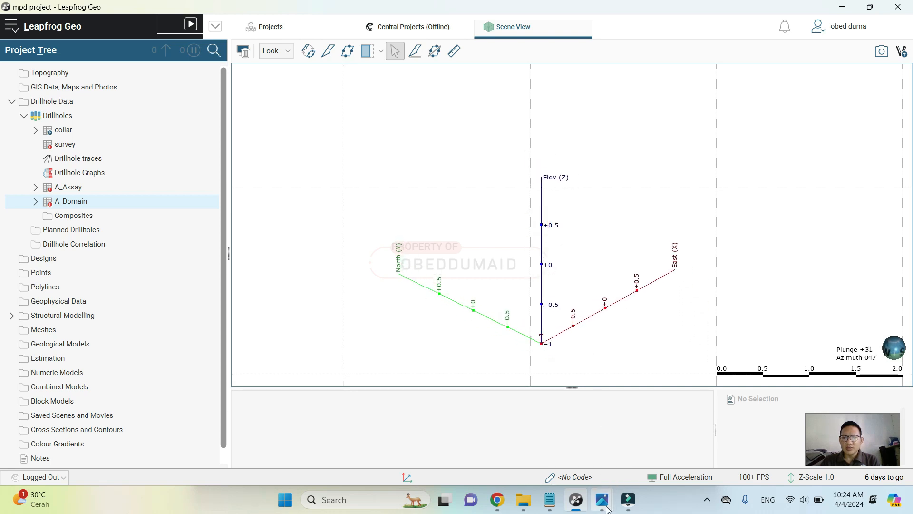
Switch to the Photos viewer to look at the tutorial outline in Drillhole Database.jpg
{"action": "mouse_move", "coordinate": [601, 497]}
{"action": "left_click", "coordinate": [590, 447]}
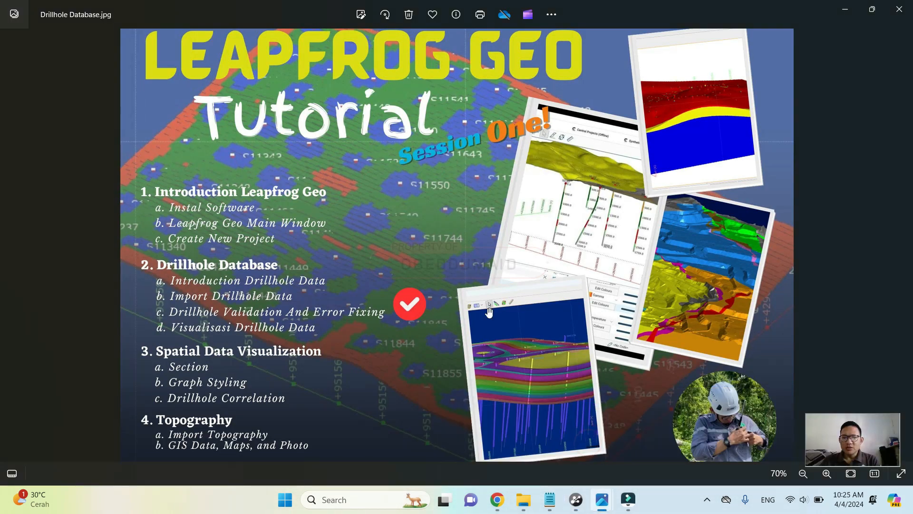